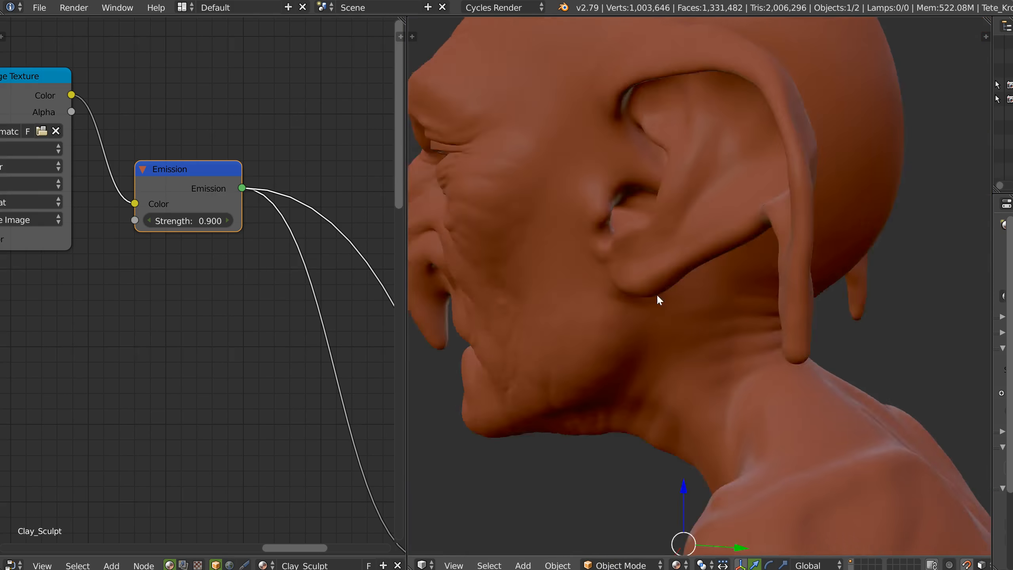
- Examine the clay matcap shading on the sculpted head from several angles, including the ear and face
scroll(702, 254, up, 5)
middle_drag(642, 248, 686, 243)
scroll(653, 256, up, 3)
scroll(662, 250, down, 6)
middle_drag(551, 330, 691, 286)
scroll(690, 301, down, 2)
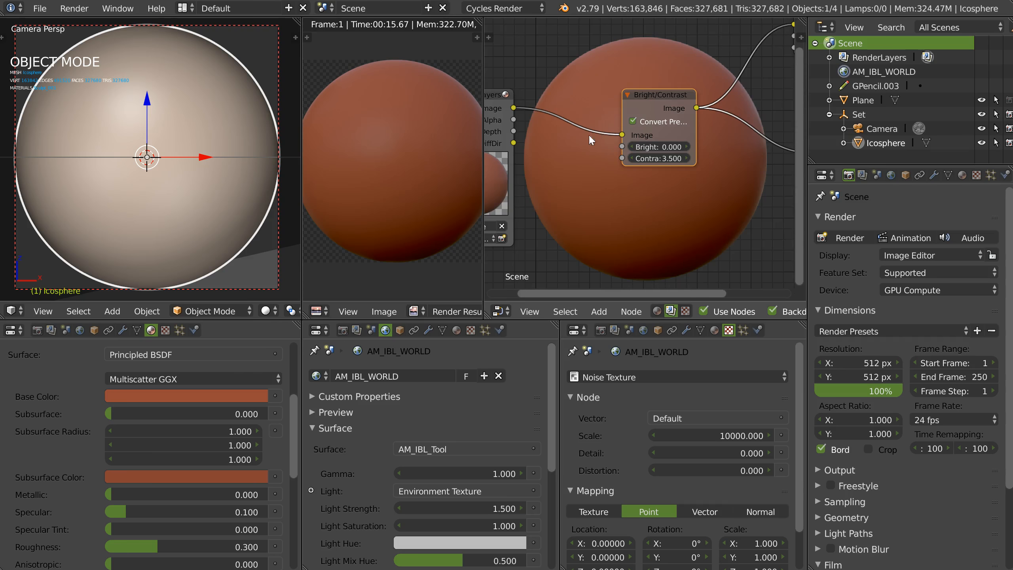
- Mute and unmute the Bright/Contrast node to compare its effect on the composited sphere
middle_drag(562, 170, 612, 171)
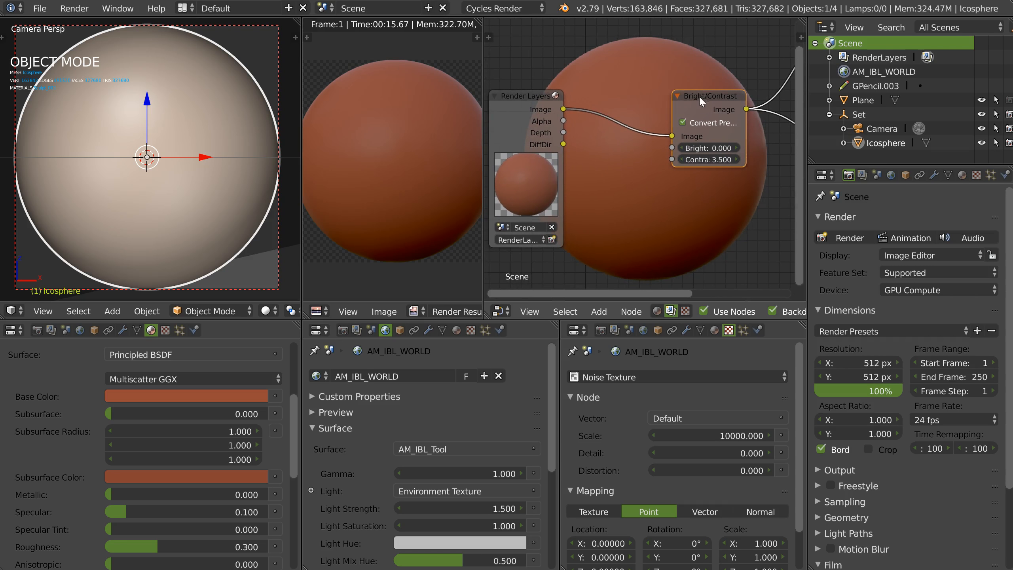
drag(708, 95, 697, 84)
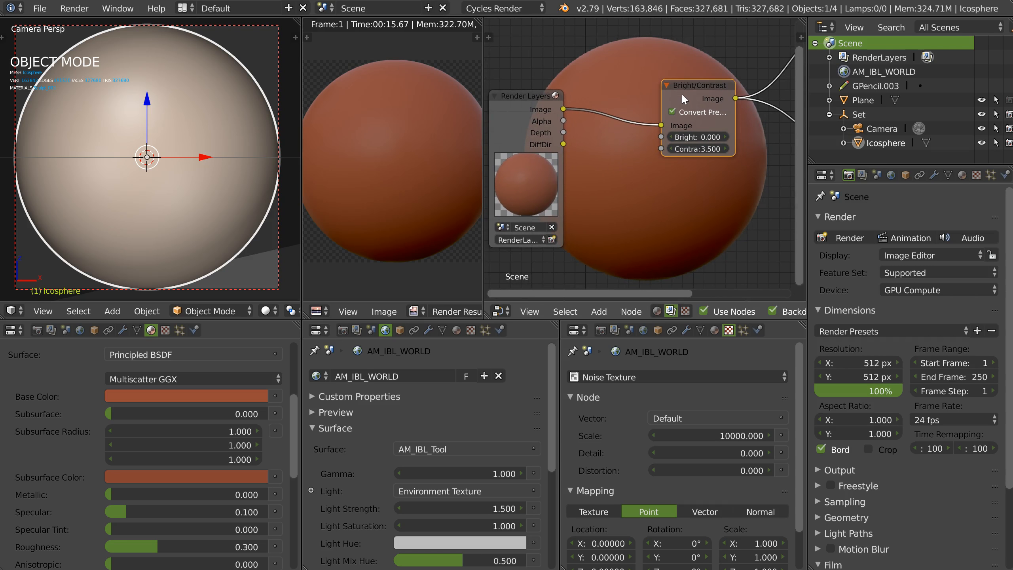
key(m)
key(m)
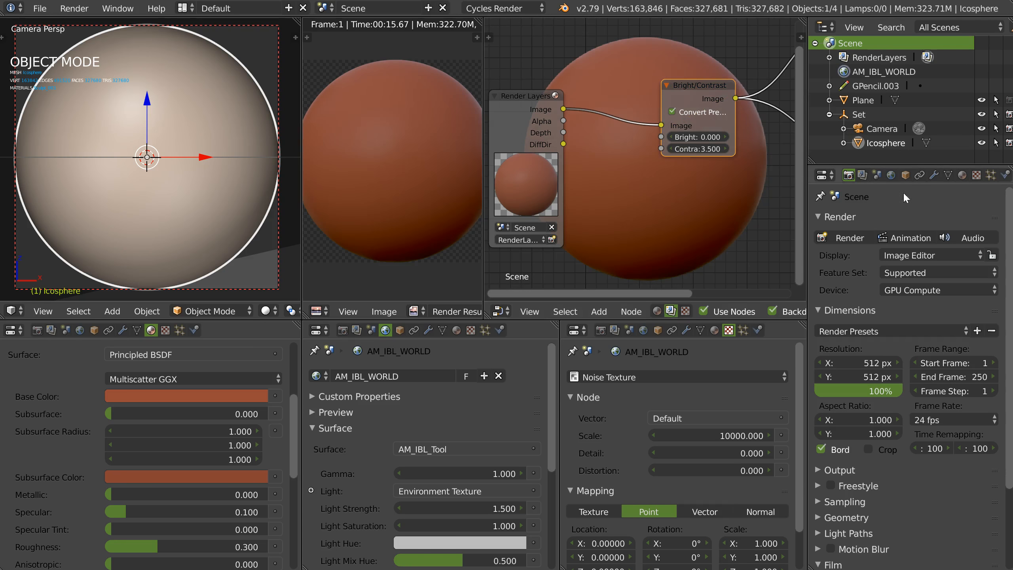
- Set the scene's color management view to Filmic and its look to Medium High Contrast
click(877, 176)
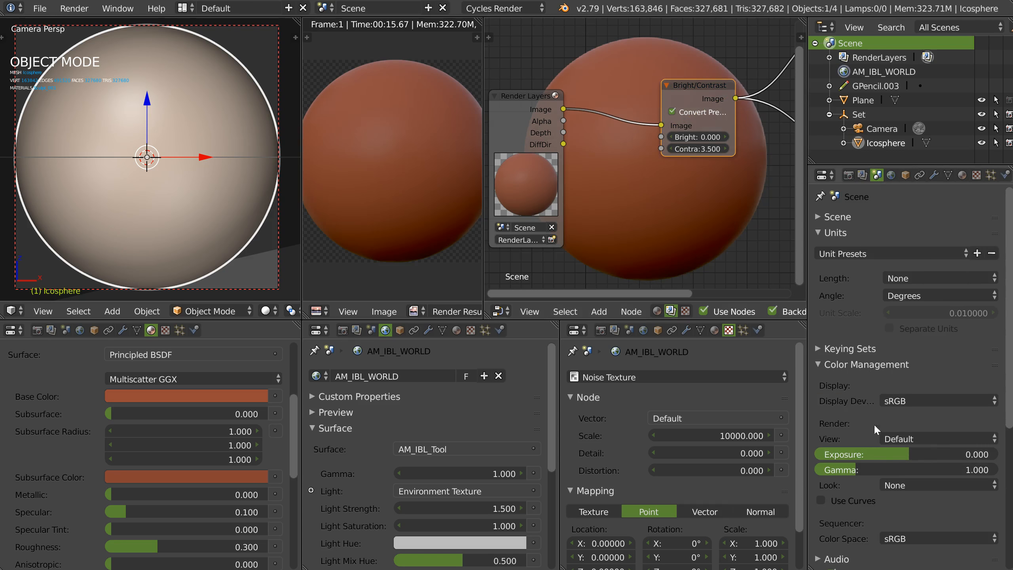
click(908, 438)
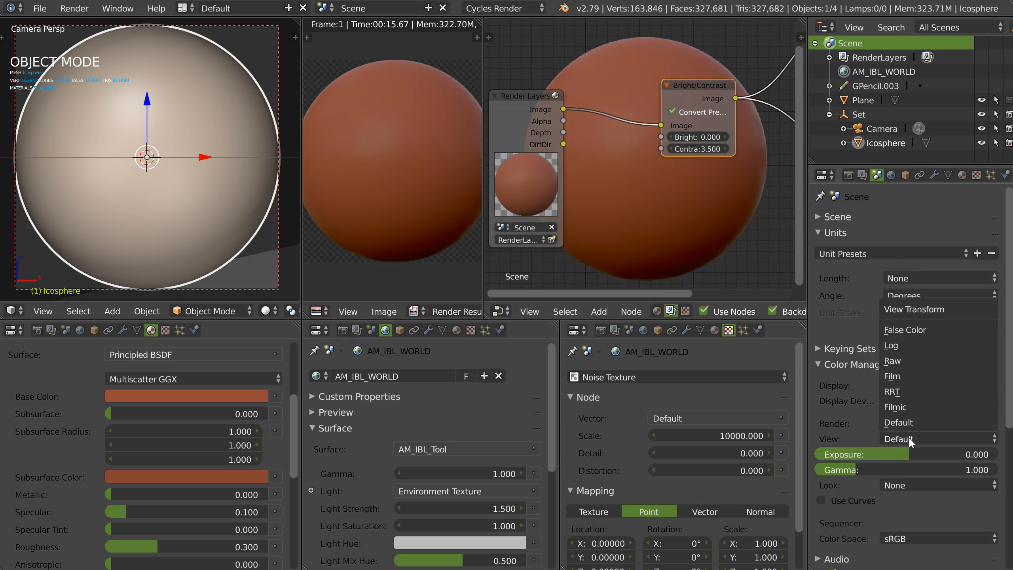
click(896, 405)
click(903, 483)
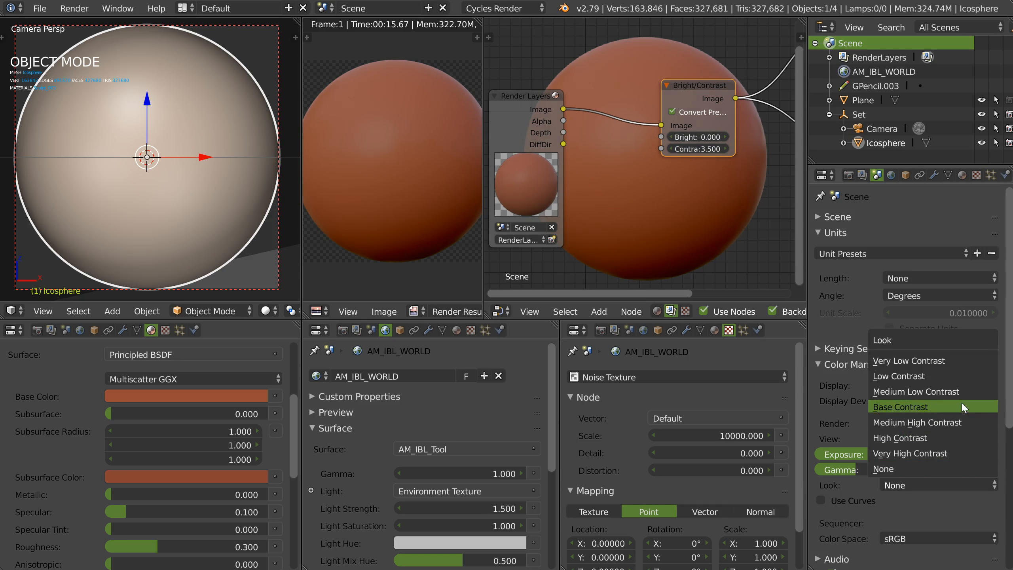
click(890, 422)
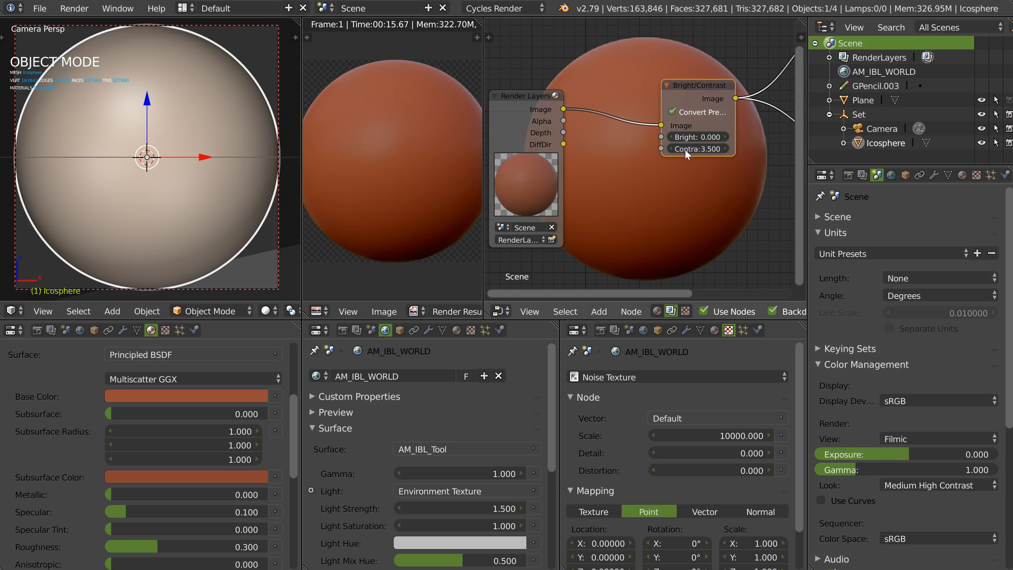
- Mute the Bright/Contrast node and render the clay sphere again
key(m)
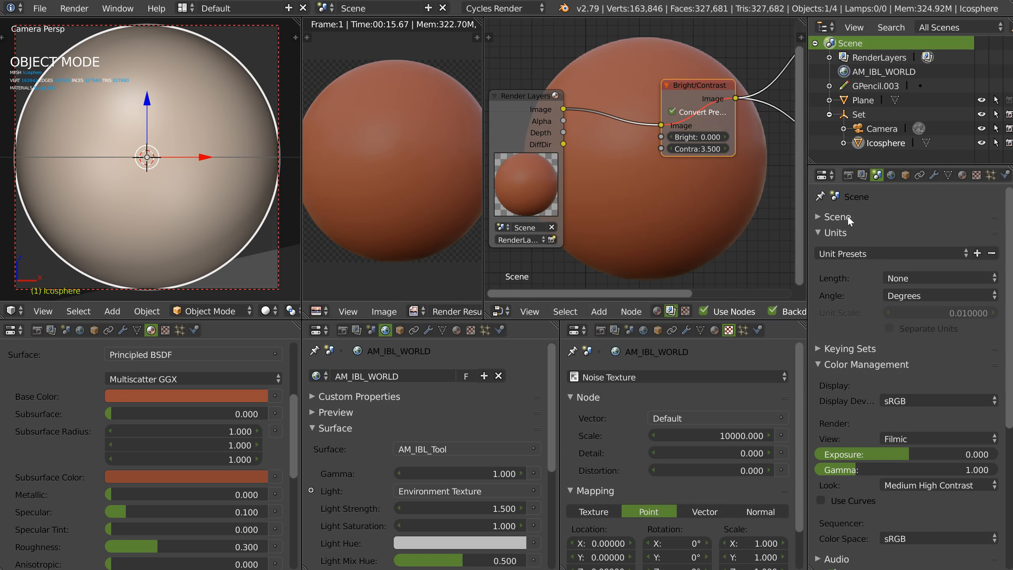
click(849, 175)
click(834, 240)
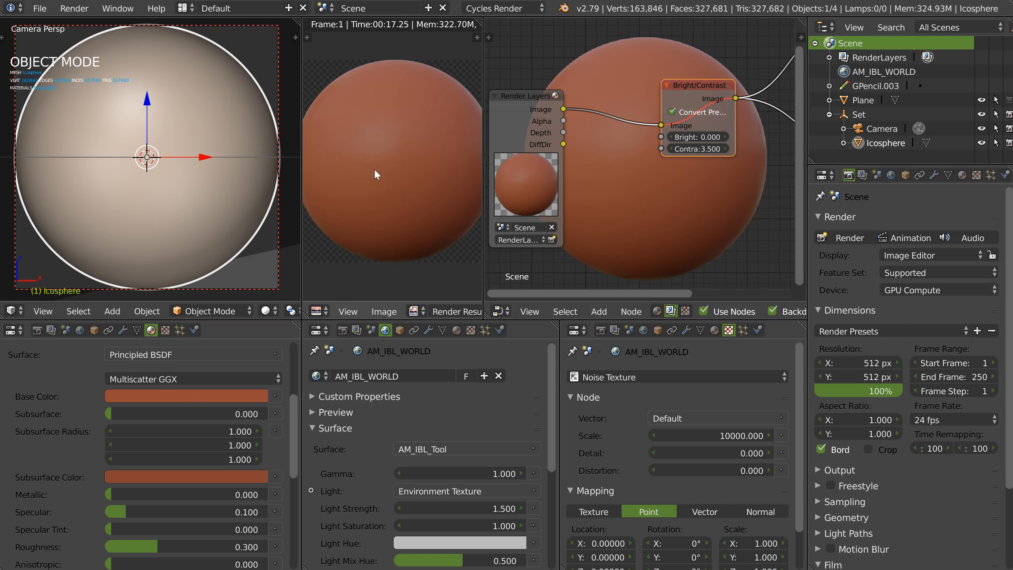
- Unmute the Bright/Contrast node and set its contrast to 2
key(m)
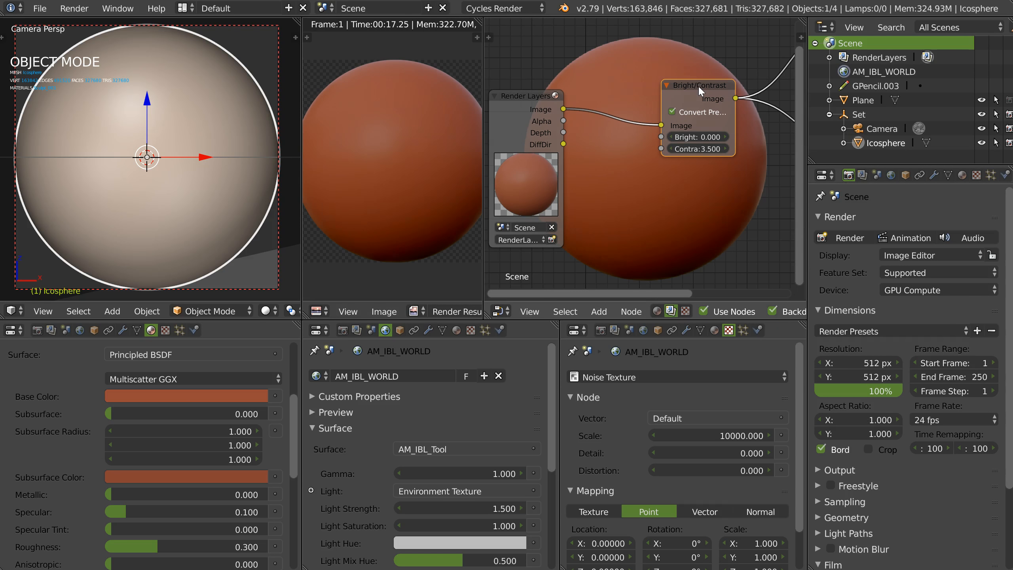
text(2.5)
key(Return)
double_click(725, 148)
text(2)
key(Return)
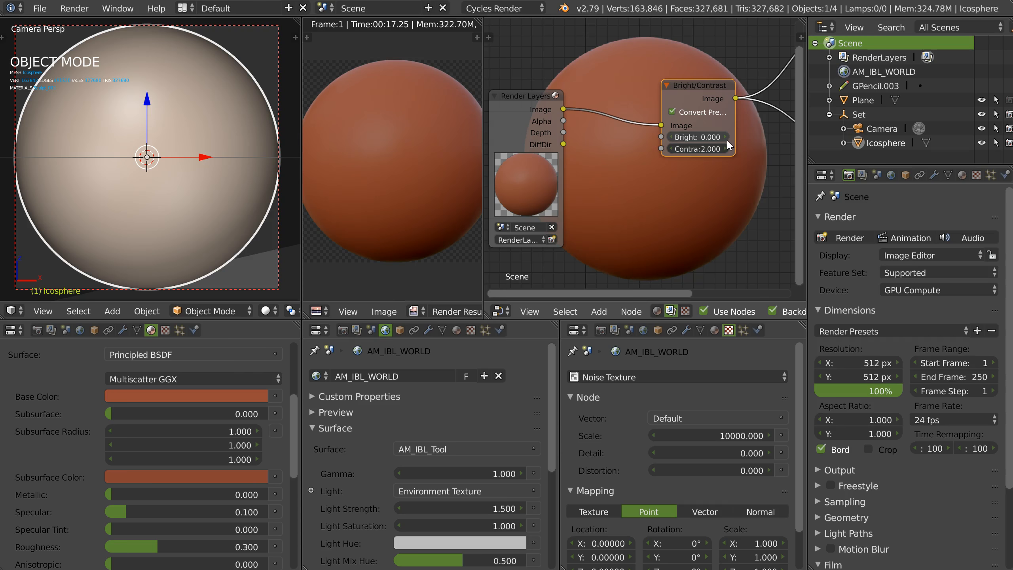
- Show the AM_IBL_WORLD shader nodes and move the World Output node level with the AM_IBL_Tool group's output
middle_drag(675, 178, 643, 170)
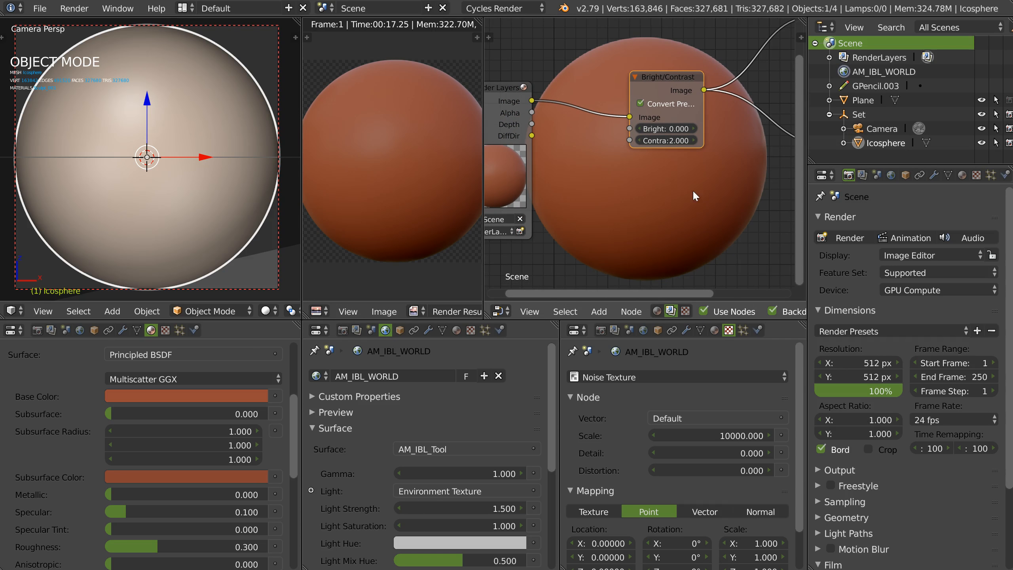
click(656, 312)
key(Home)
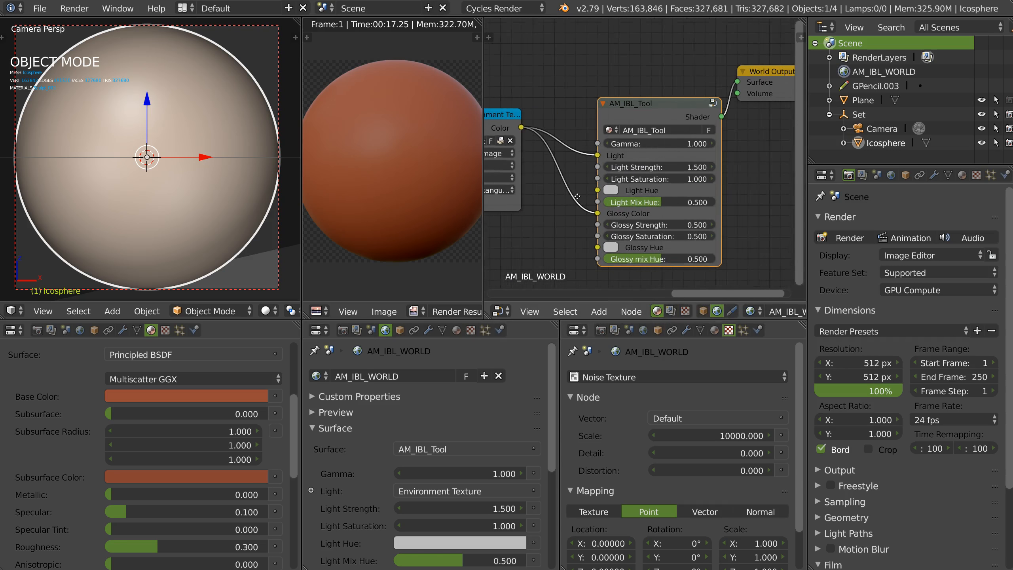
middle_drag(577, 196, 556, 195)
drag(753, 79, 787, 110)
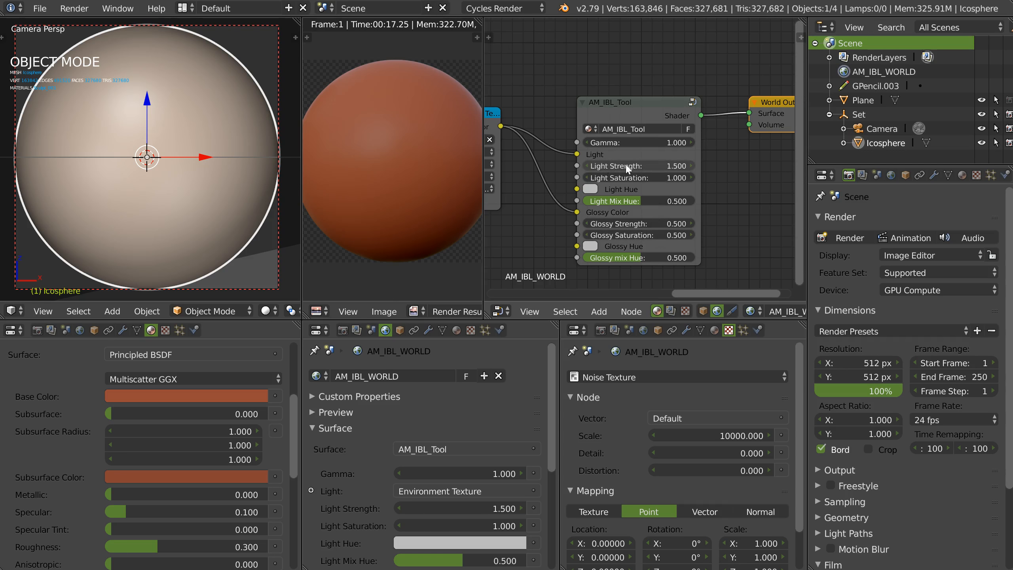
ctrl+scroll(626, 168, left, 10)
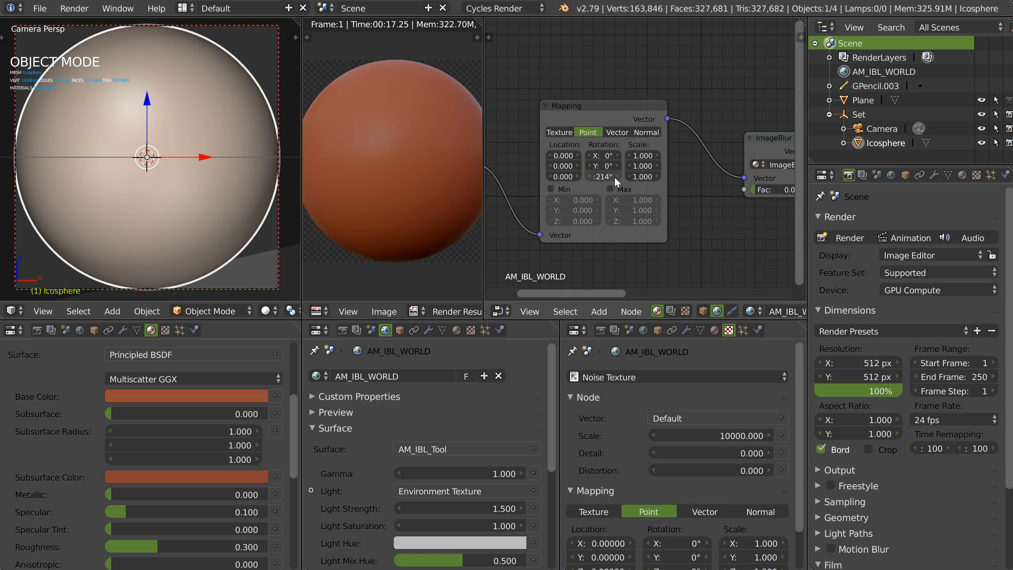
ctrl+scroll(614, 160, right, 5)
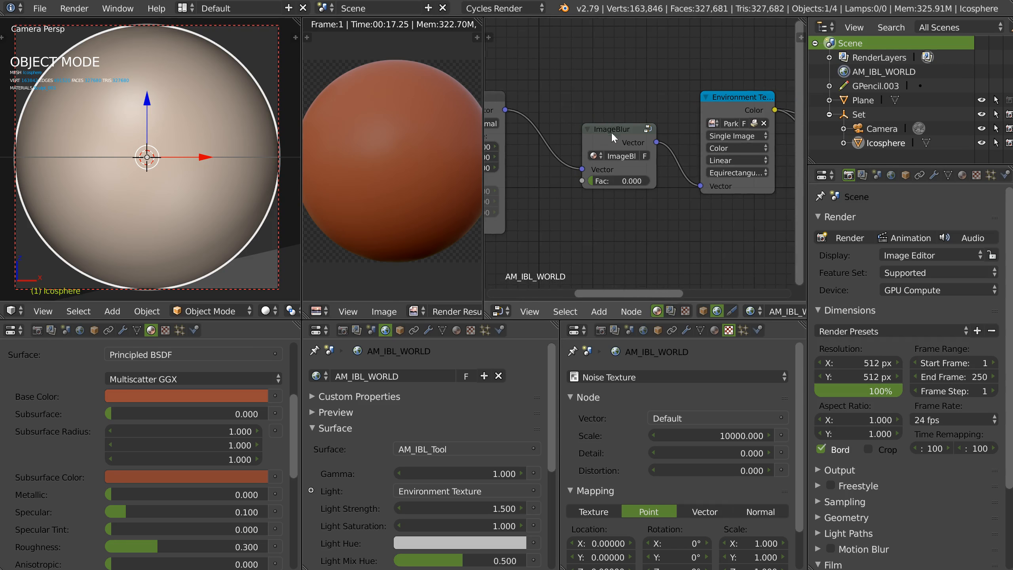
scroll(643, 200, down, 5)
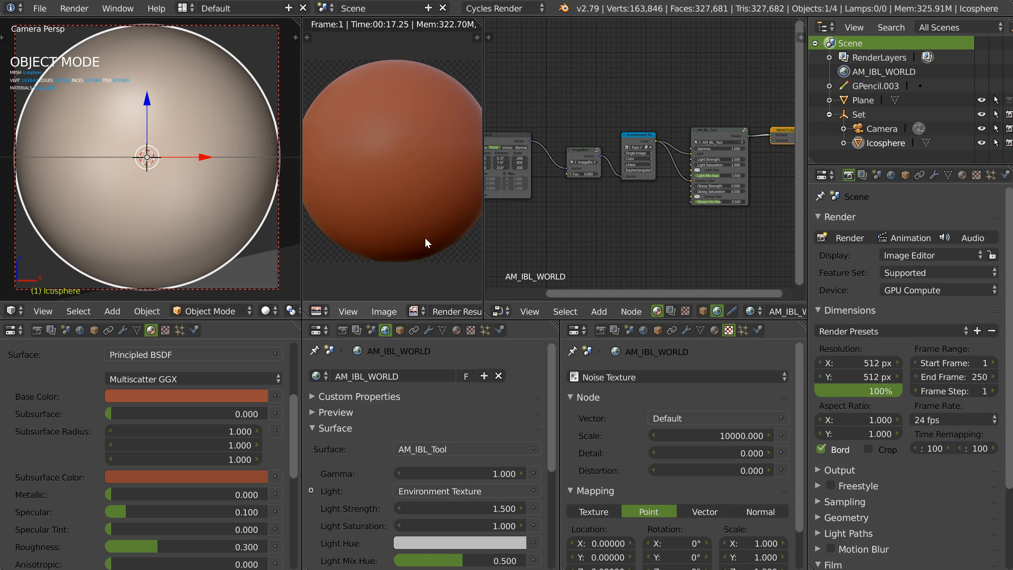
- Save the rendered sphere as matcap_034.png in the E:\matcaps folder, browsing the existing matcaps as thumbnails
click(385, 312)
click(415, 222)
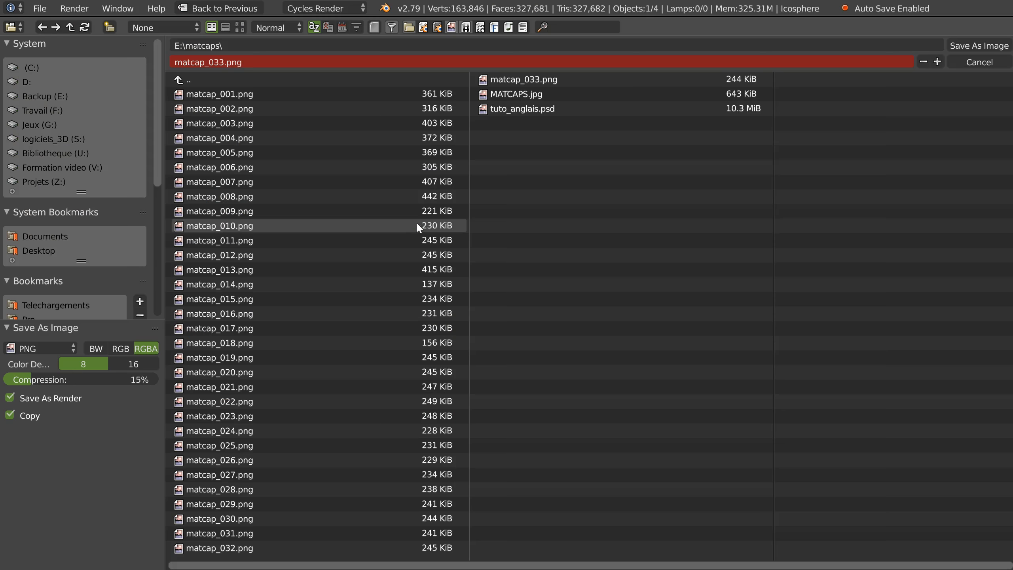
click(240, 27)
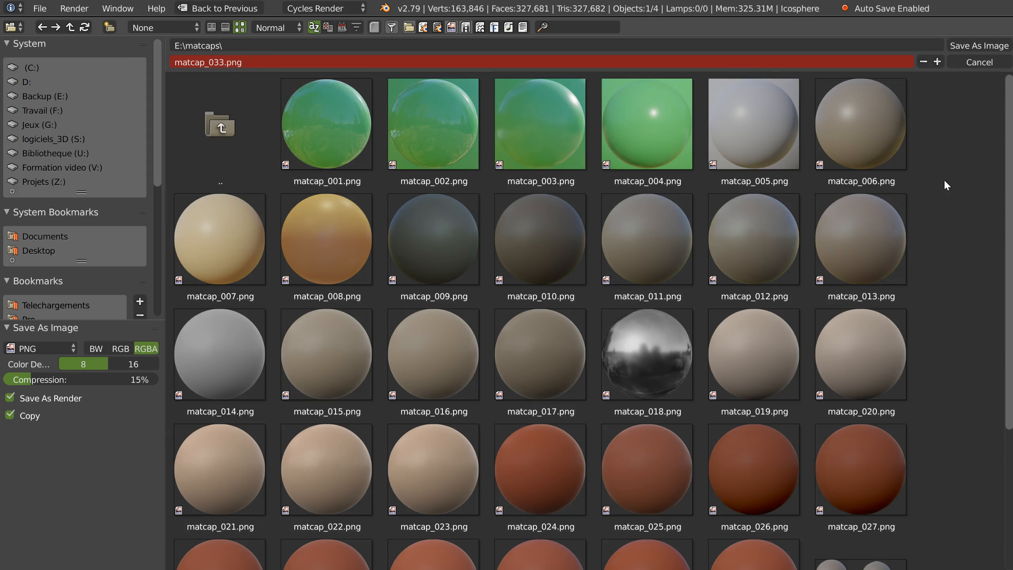
drag(1006, 134, 954, 391)
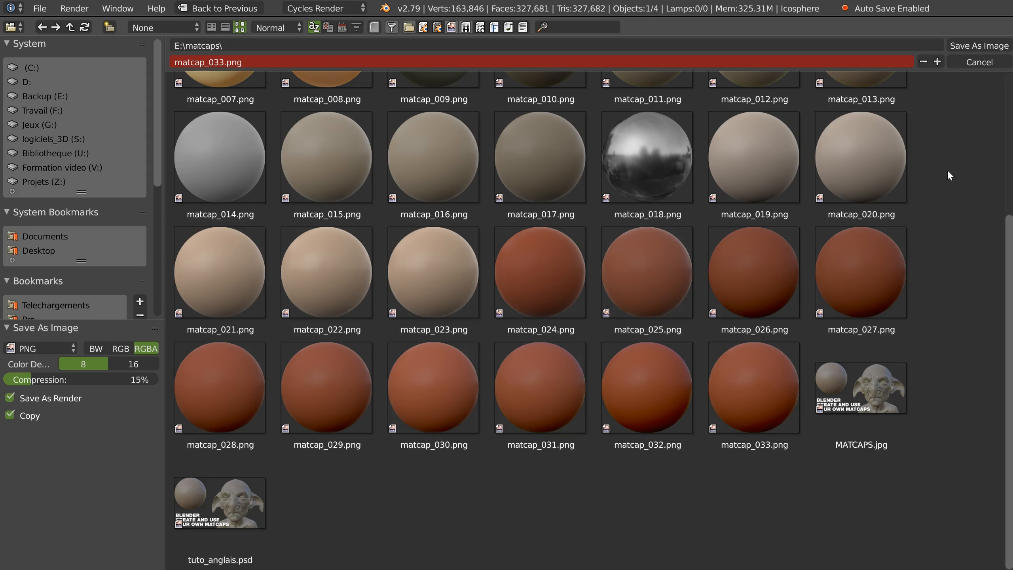
click(936, 62)
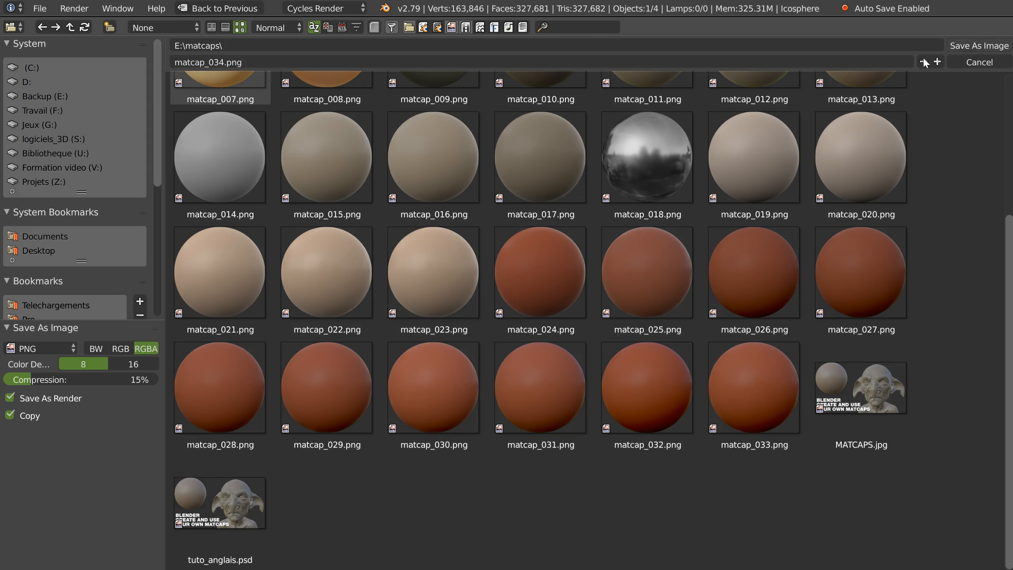
click(974, 45)
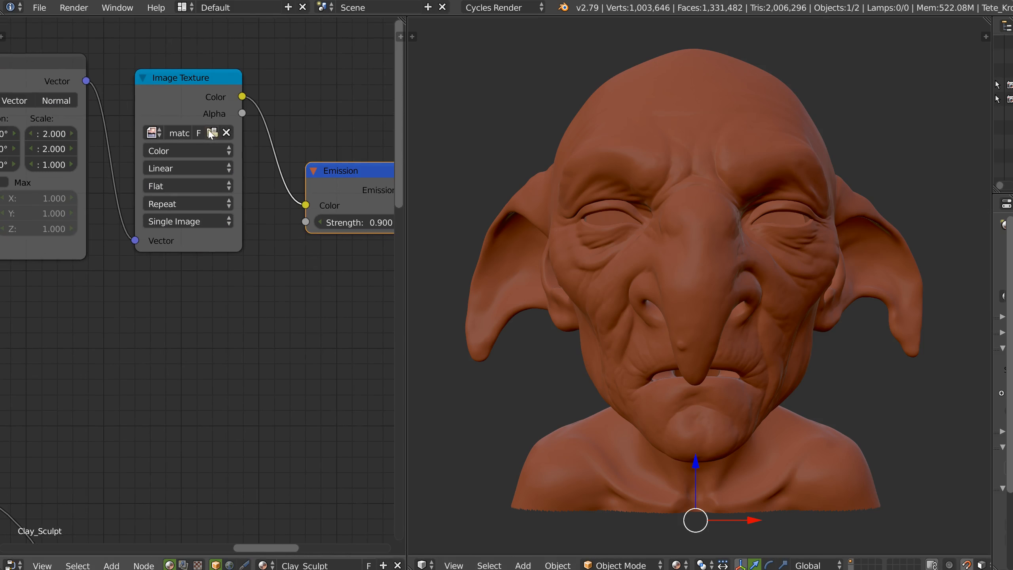
- Load matcap_034.png into the Image Texture node of the Clay_Sculpt material
click(213, 133)
click(518, 93)
click(984, 45)
mouse_move(726, 187)
middle_down()
mouse_move(682, 202)
mouse_move(622, 196)
mouse_move(671, 165)
mouse_move(685, 201)
middle_up()
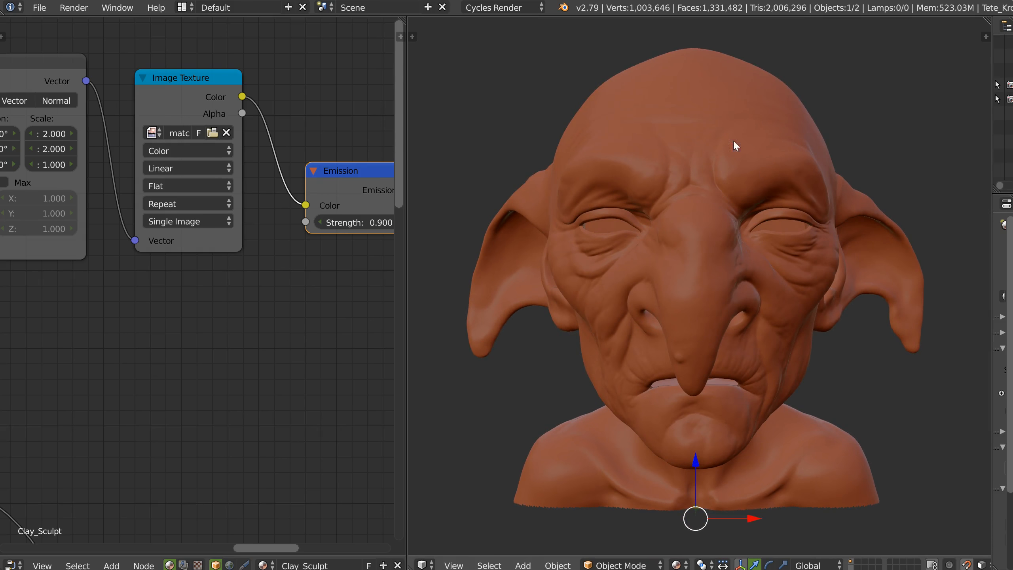
- Move the Emission node farther from the Image Texture node and set its strength to 0.9
middle_drag(309, 216, 300, 181)
drag(300, 183, 361, 183)
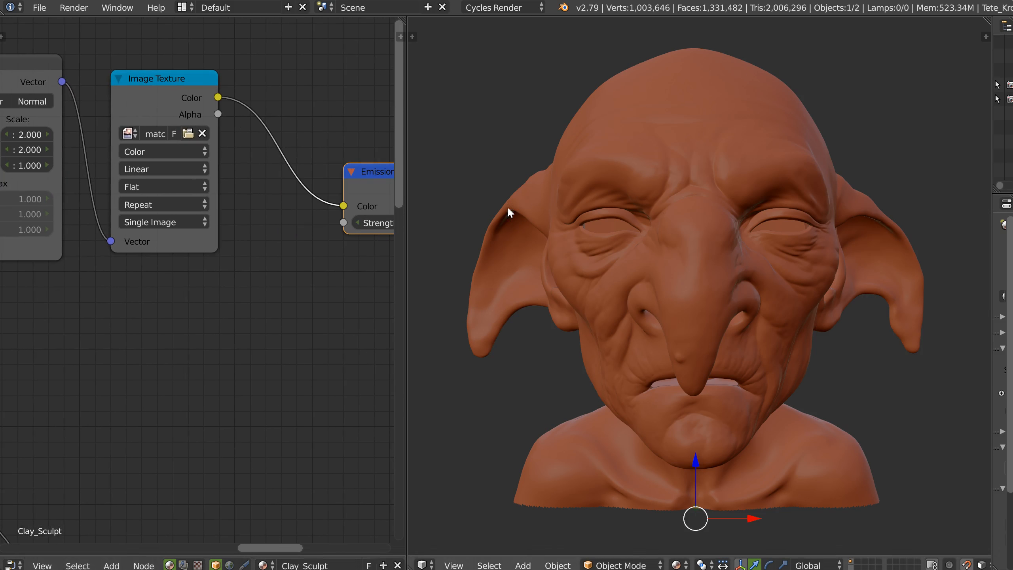
mouse_move(707, 258)
middle_down()
mouse_move(819, 325)
mouse_move(764, 306)
mouse_move(790, 265)
mouse_move(858, 299)
mouse_move(782, 316)
mouse_move(596, 258)
middle_up()
middle_drag(346, 230, 208, 235)
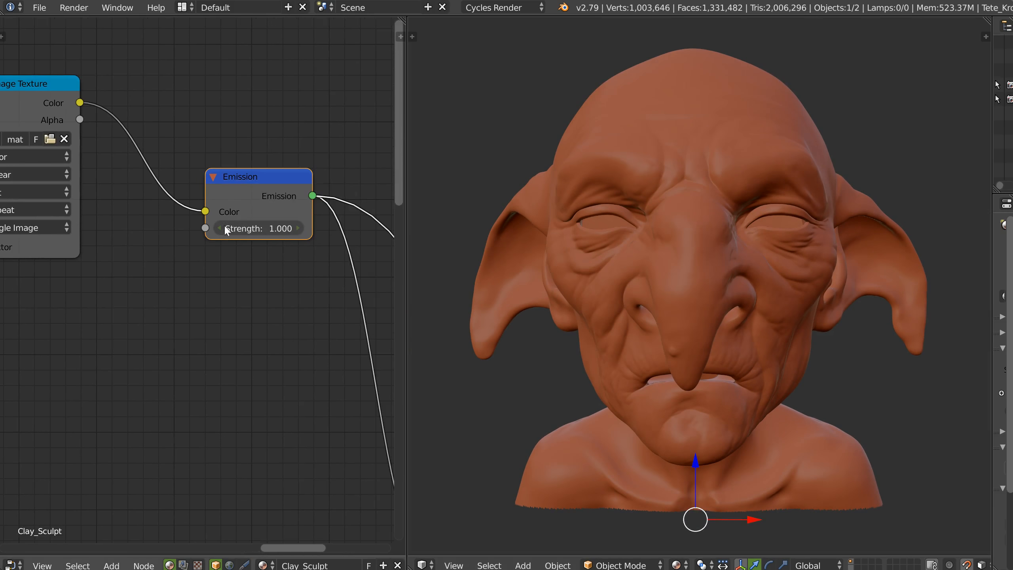
click(218, 228)
click(219, 228)
click(219, 227)
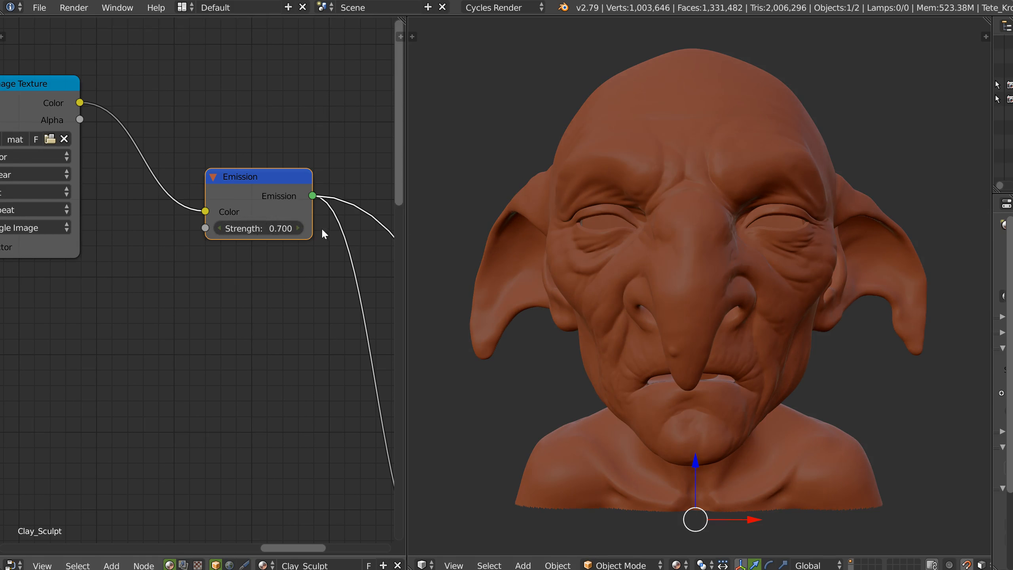
click(296, 229)
click(296, 228)
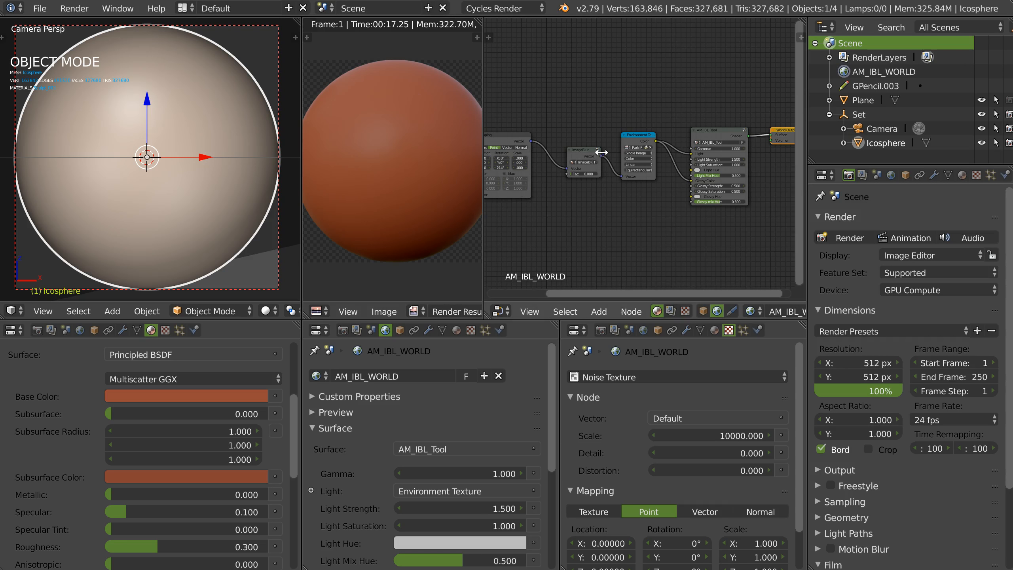
- Preview the Principled BSDF shader on the head instead of the matcap Emission shader
middle_drag(634, 182, 620, 173)
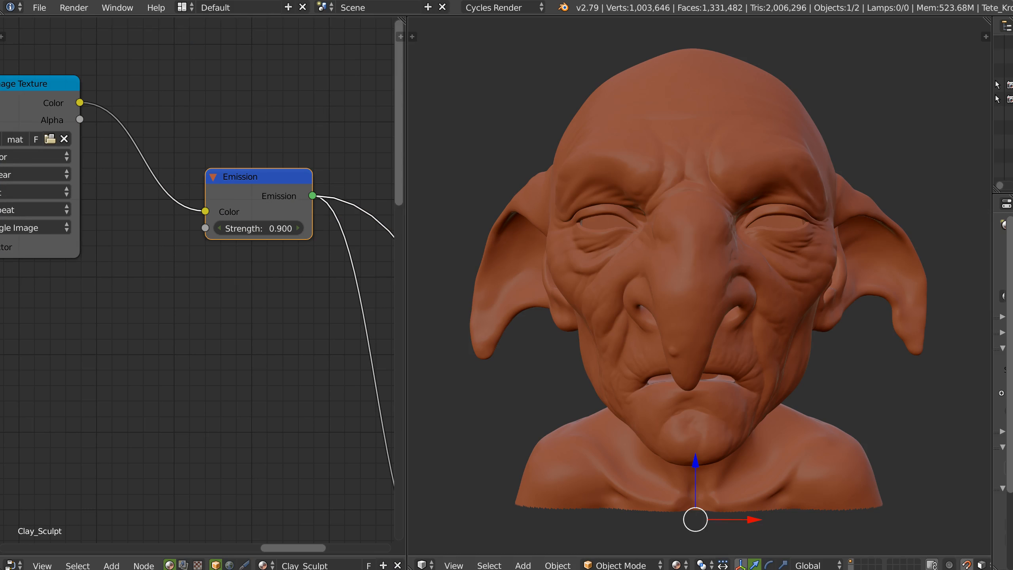
middle_drag(621, 208, 601, 199)
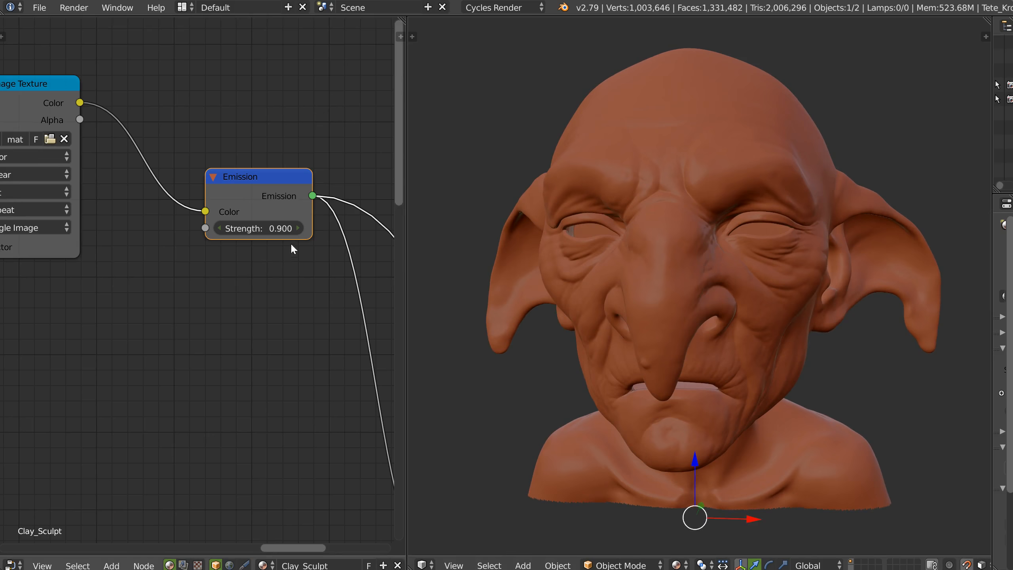
scroll(290, 242, down, 3)
middle_drag(186, 379, 264, 111)
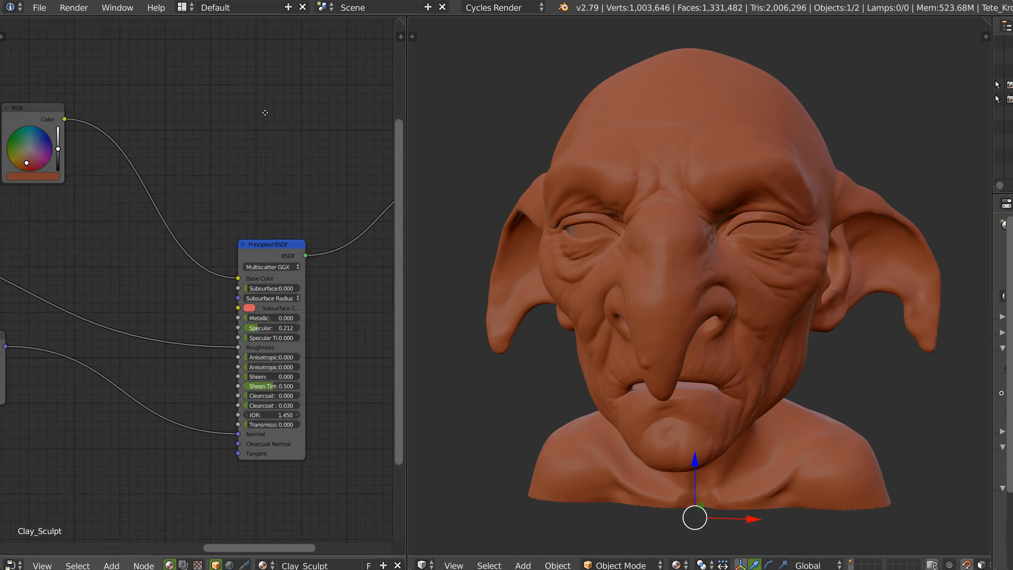
middle_drag(148, 183, 269, 174)
scroll(246, 196, down, 6)
middle_drag(120, 215, 47, 203)
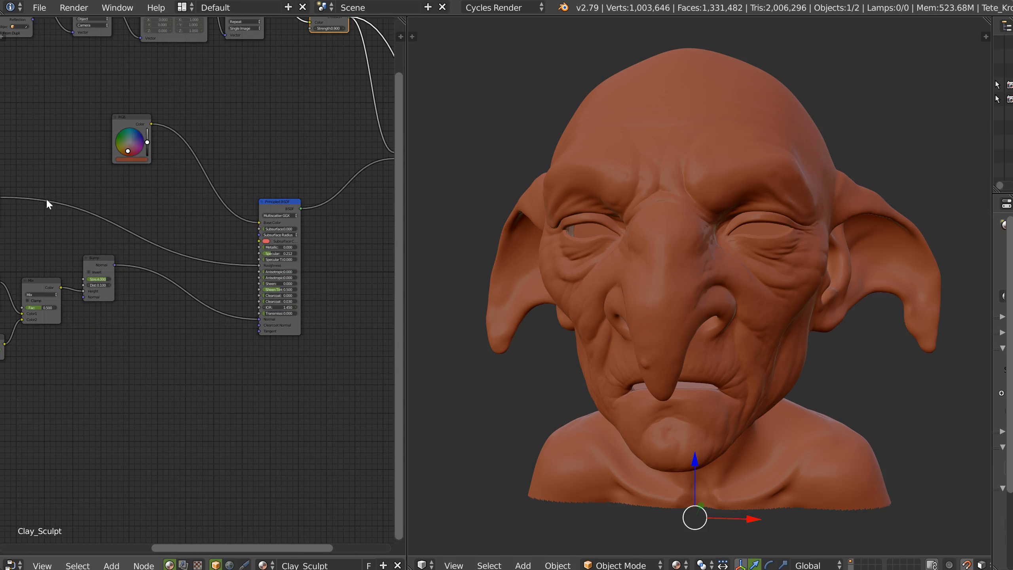
ctrl+shift+click(278, 201)
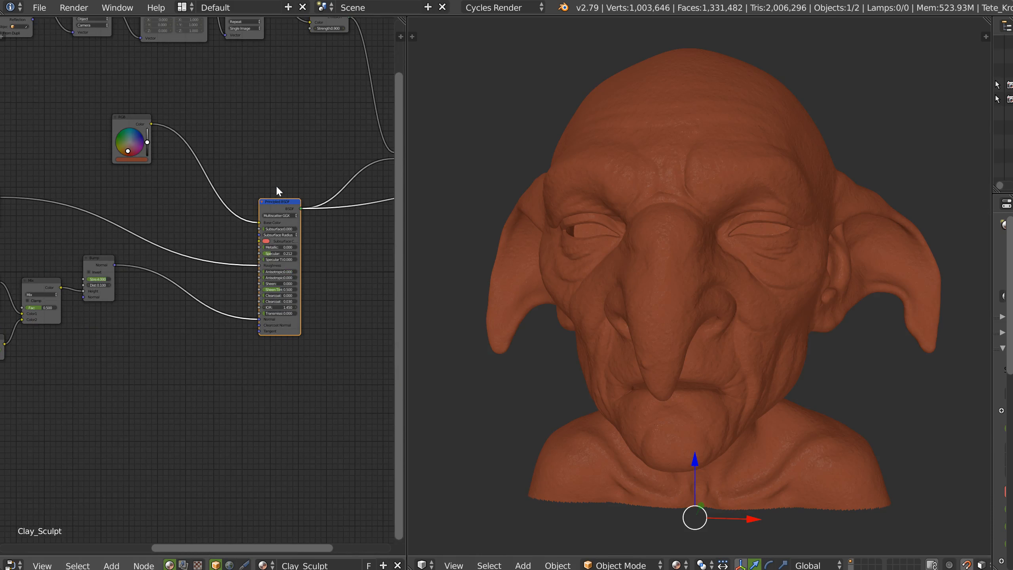
- Set the Bump node's strength to 1 and inspect the clay surface detail around the brow and nose
double_click(100, 279)
text(1)
key(Return)
scroll(692, 237, up, 8)
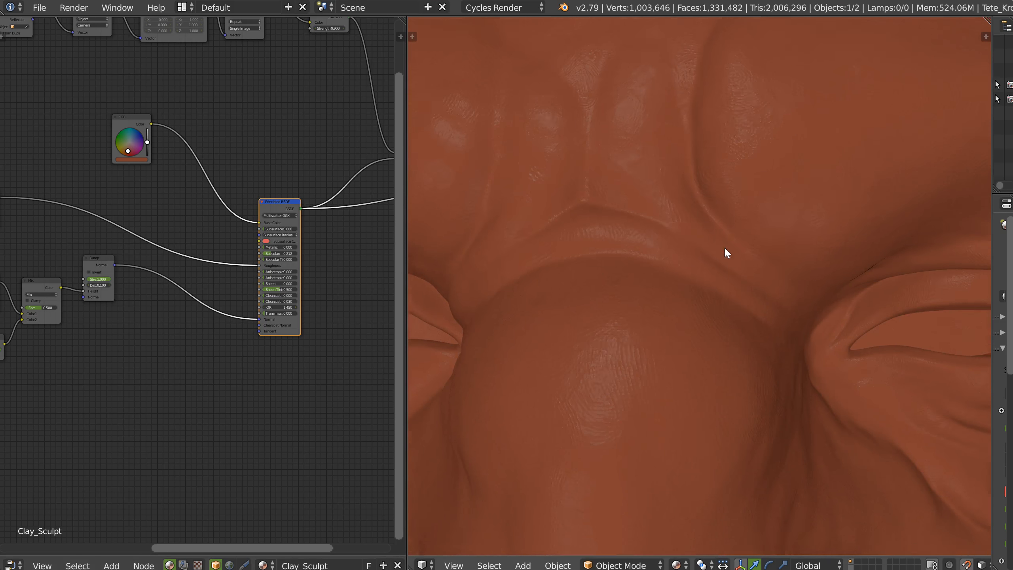
shift+middle_drag(724, 247, 717, 258)
scroll(669, 193, down, 8)
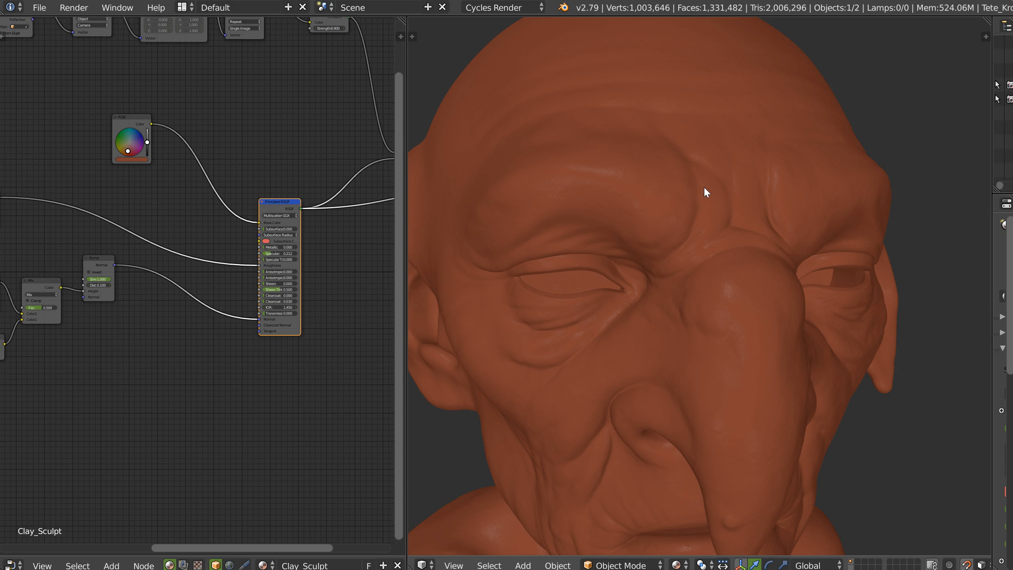
- Examine the fine bump texture of the Principled clay shader on the forehead, nose bridge and eye up close
middle_drag(703, 193, 526, 208)
scroll(590, 168, up, 8)
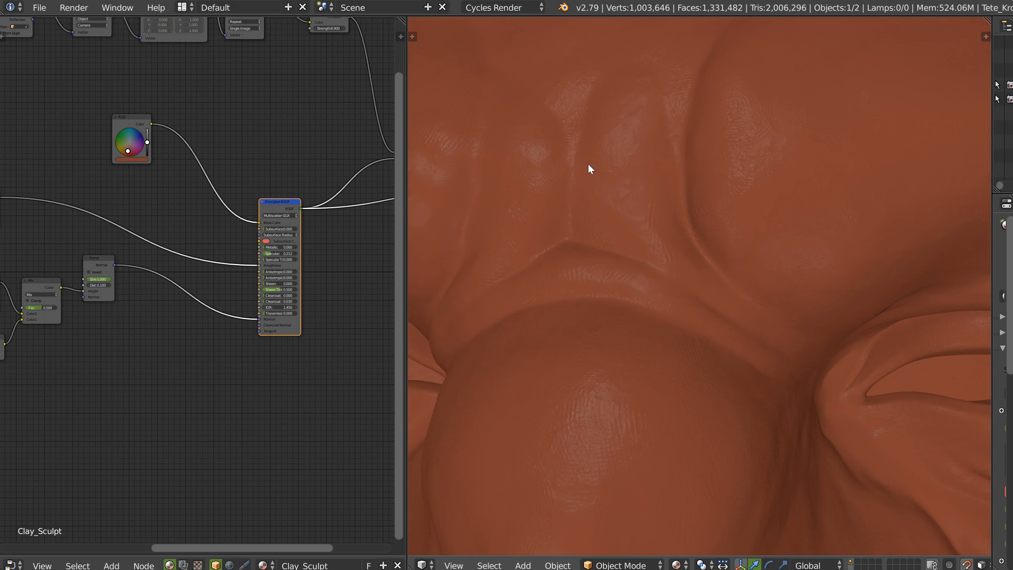
shift+middle_drag(614, 339, 644, 176)
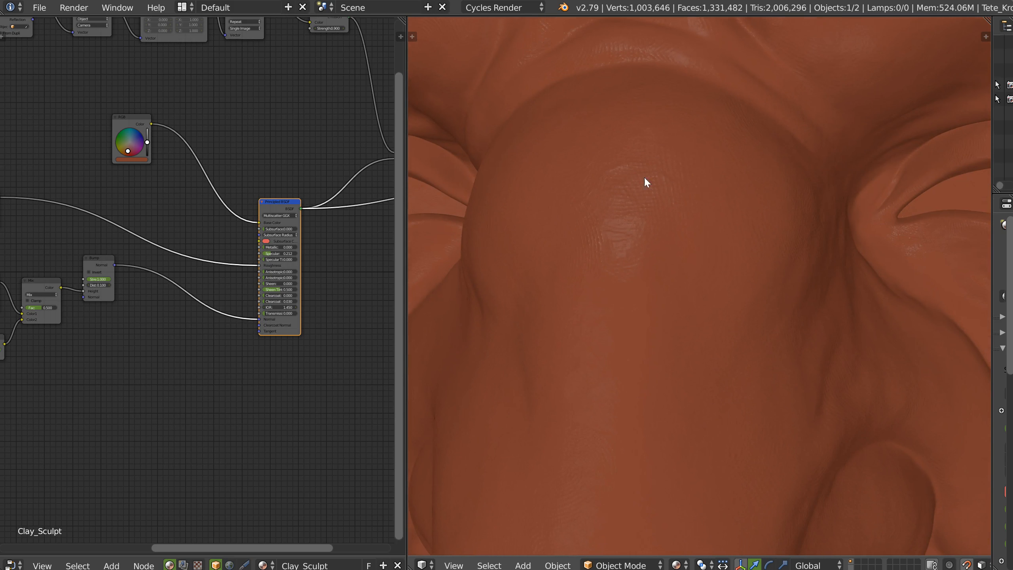
middle_drag(642, 211, 631, 218)
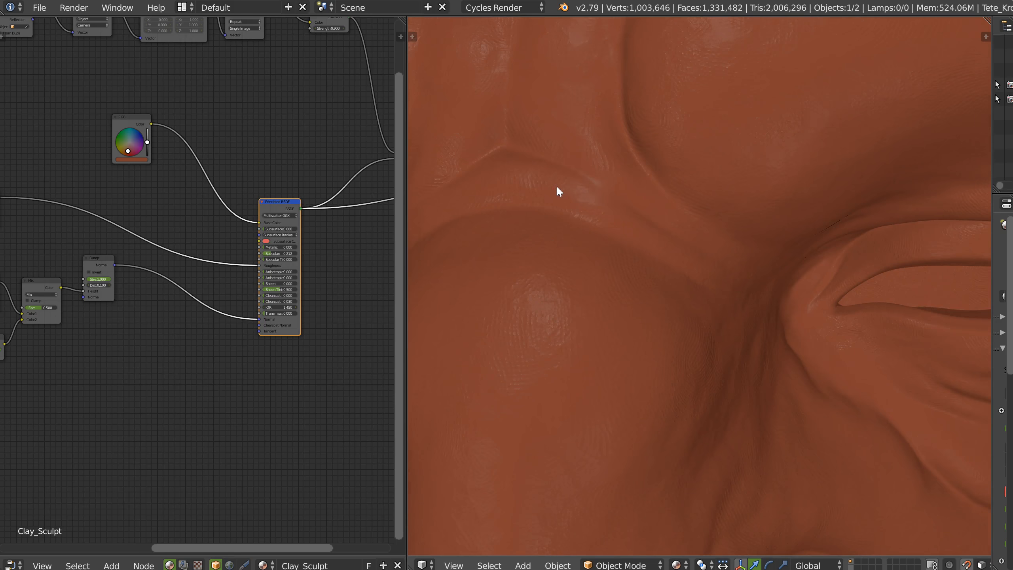
middle_drag(557, 188, 611, 174)
- Preview the Mix Shader of matcap and Principled on the head and inspect the nose, brow and eye
key(Home)
middle_drag(393, 148, 274, 185)
ctrl+shift+click(291, 175)
middle_drag(718, 224, 766, 184)
scroll(766, 185, up, 10)
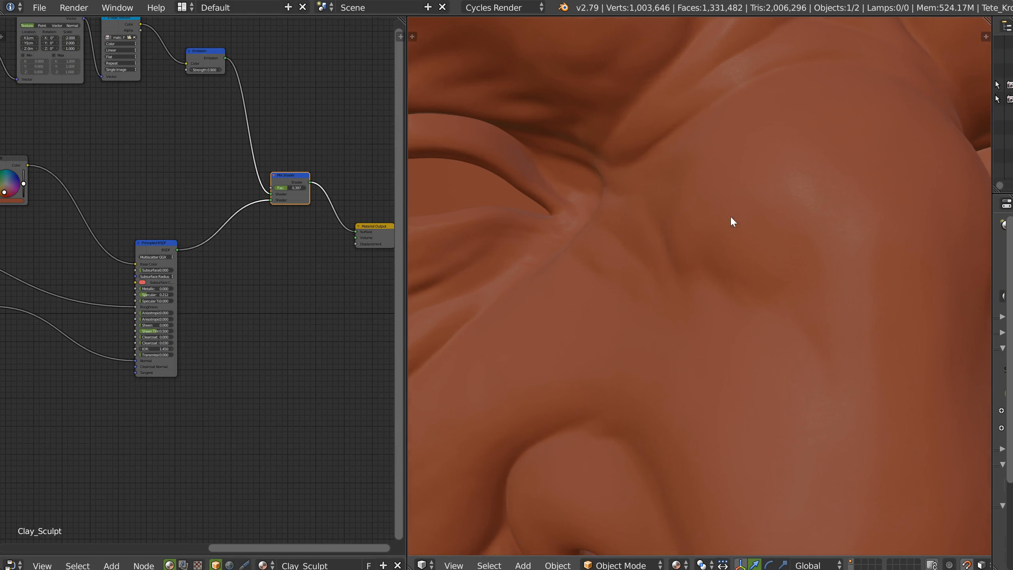
middle_drag(758, 153, 581, 240)
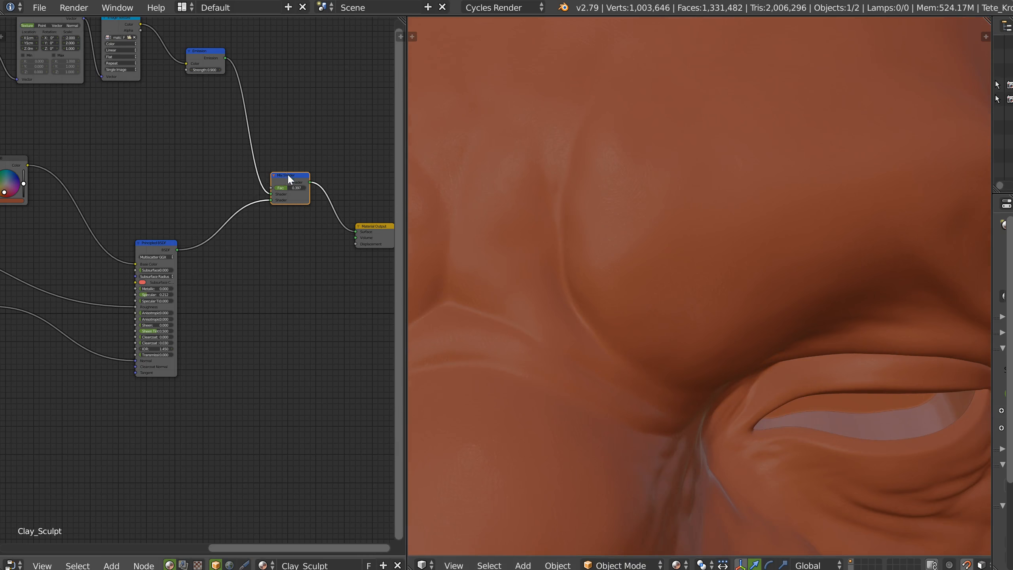
- Set the Bump node's strength to 4 and check the effect on the whole head
scroll(236, 202, up, 2)
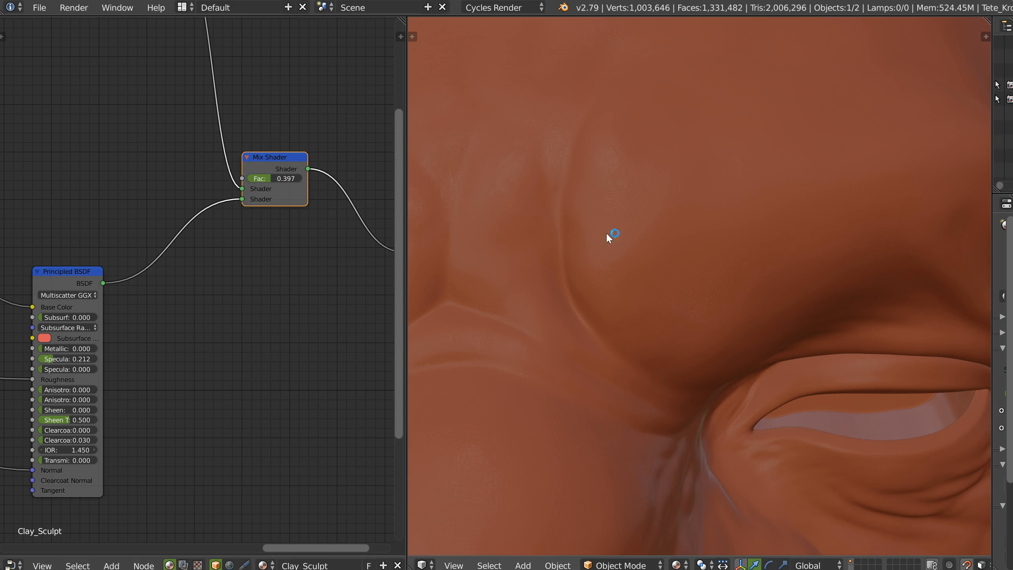
scroll(606, 231, down, 3)
middle_drag(155, 293, 211, 269)
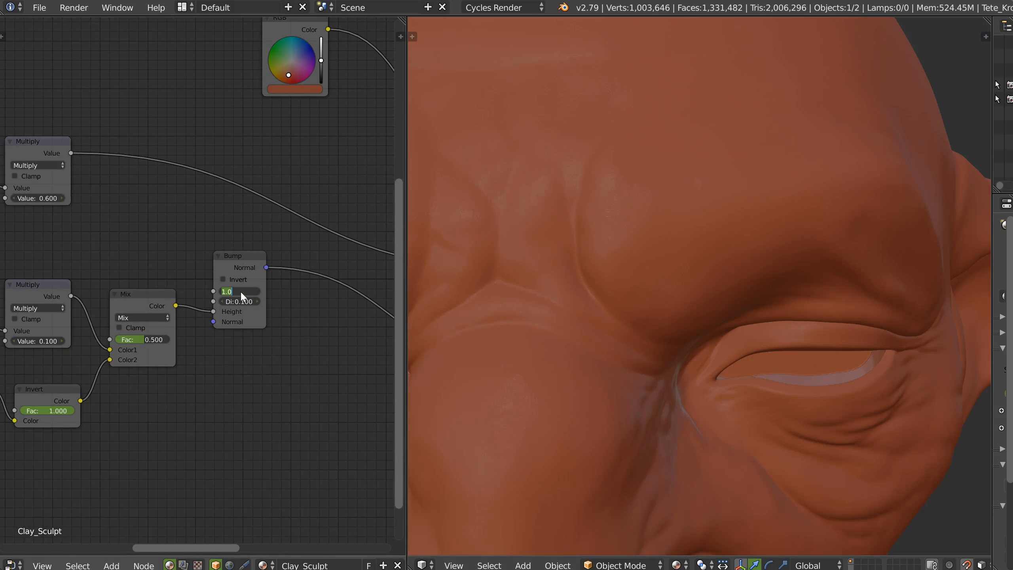
key(Return)
shift+middle_drag(574, 351, 654, 231)
scroll(740, 225, down, 5)
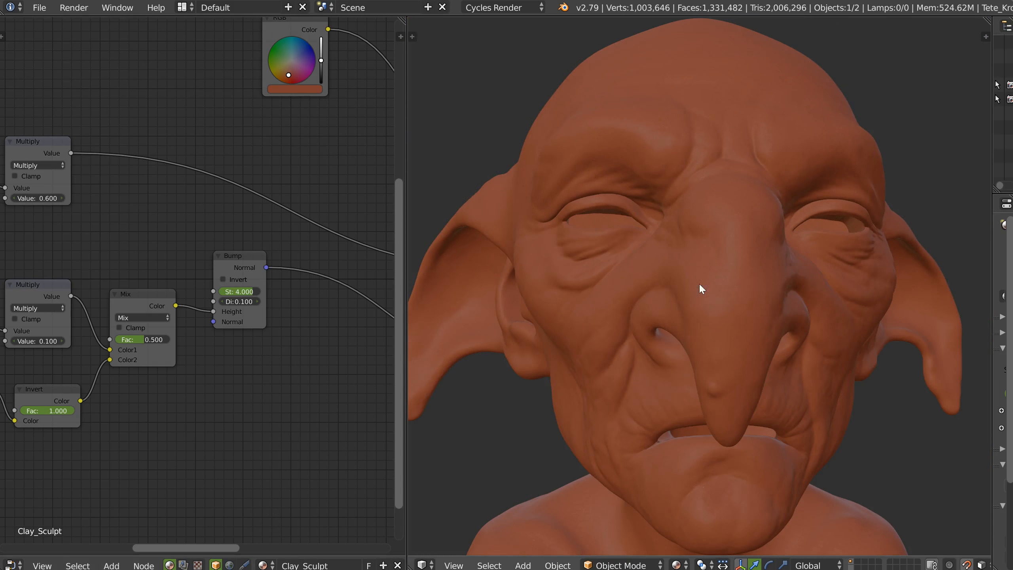
middle_drag(699, 282, 529, 252)
- Compare the Emission, Principled BSDF and Mix Shader previews from the front, then inspect the mixed result around the eyes
middle_drag(304, 184, 112, 182)
key(KP_1)
scroll(703, 225, down, 2)
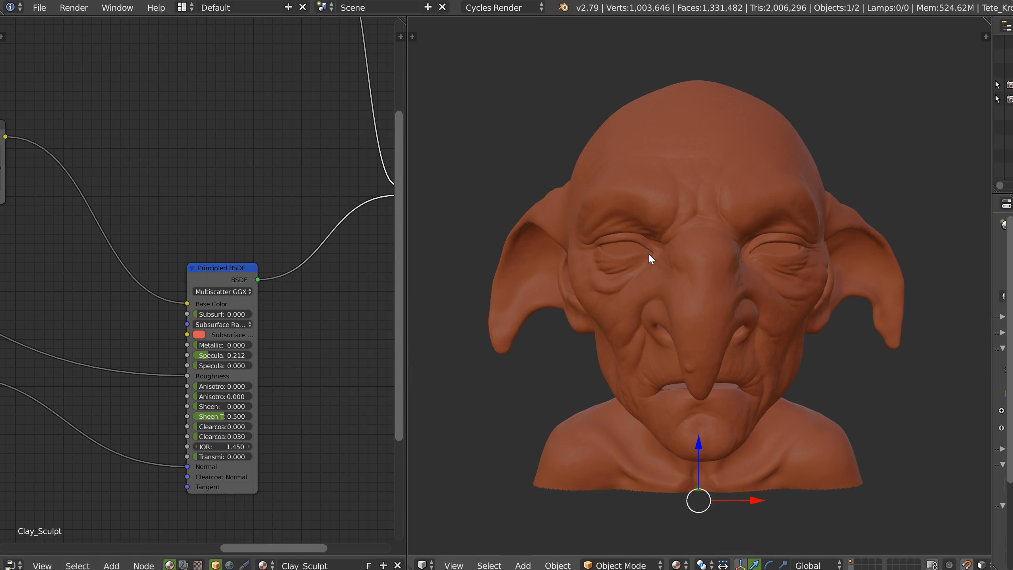
scroll(270, 217, down, 4)
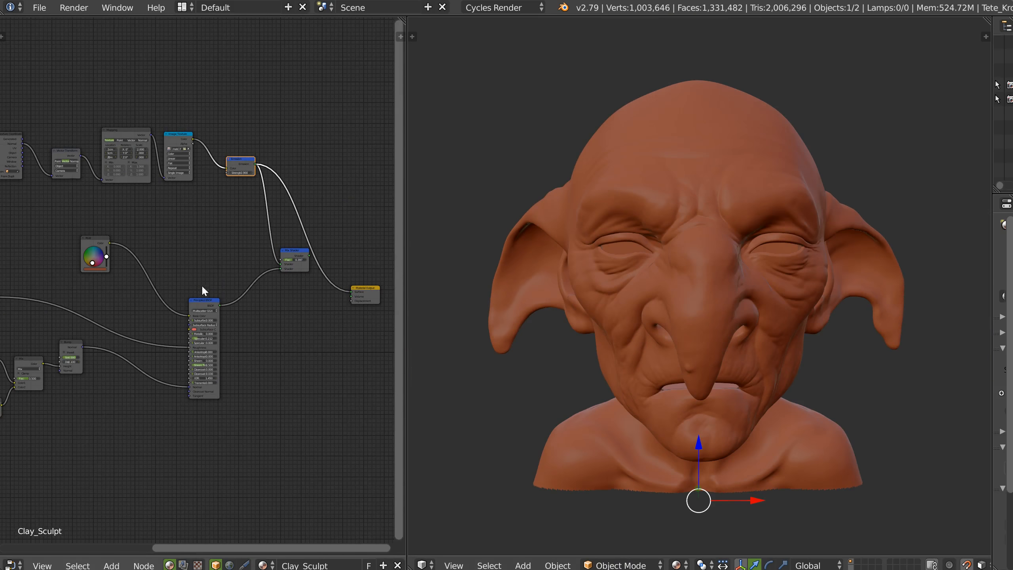
ctrl+shift+click(206, 303)
ctrl+shift+click(298, 259)
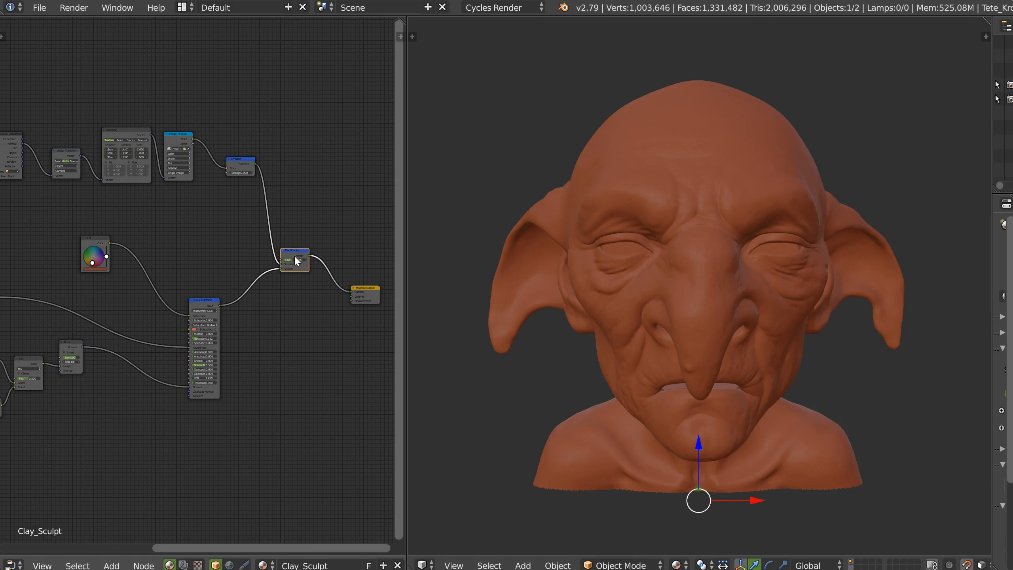
scroll(695, 291, up, 5)
scroll(638, 252, up, 3)
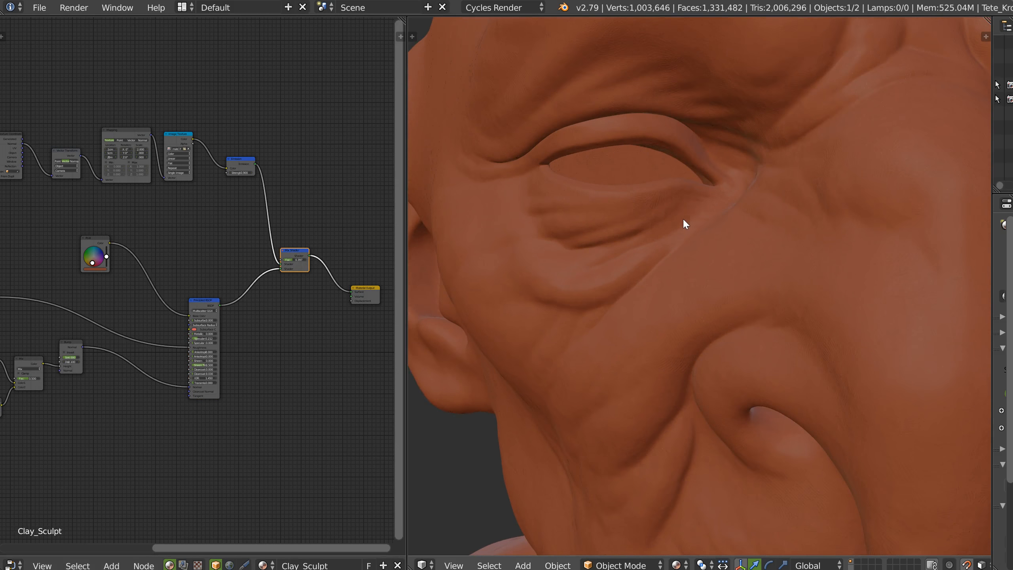
middle_drag(714, 205, 637, 248)
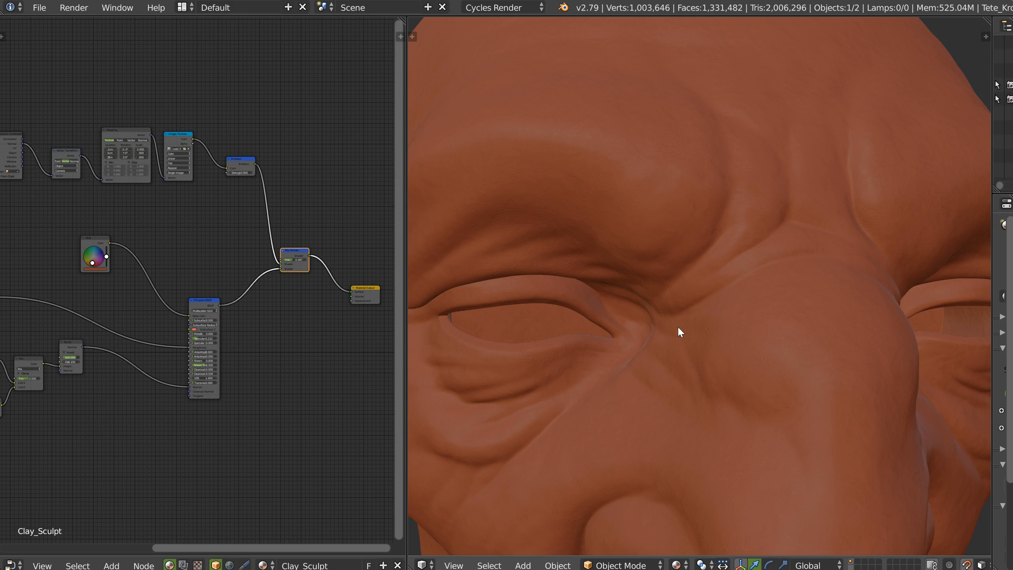
scroll(677, 327, down, 3)
- Enable ambient occlusion for the viewport and inspect the folds around the eyes, cheek and nostril
key(z)
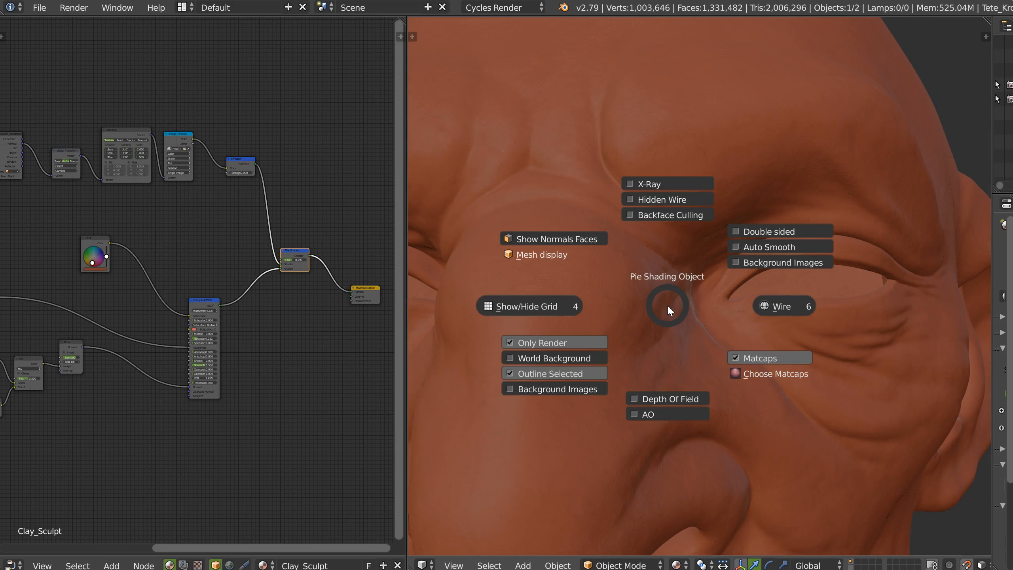
click(632, 415)
scroll(598, 319, up, 4)
middle_drag(638, 316, 657, 313)
ctrl+middle_drag(744, 193, 744, 306)
shift+middle_drag(811, 259, 720, 221)
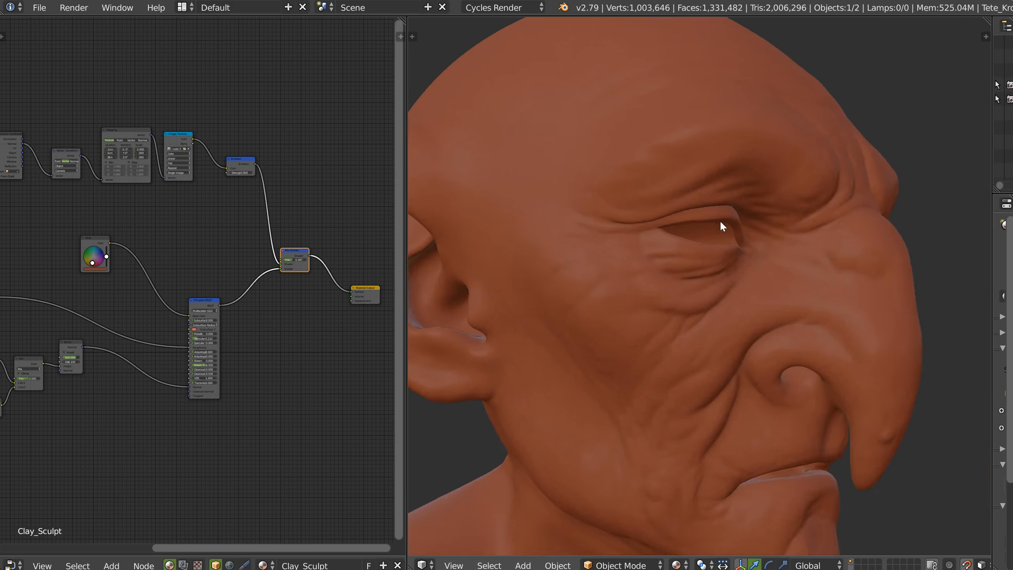
scroll(755, 265, up, 6)
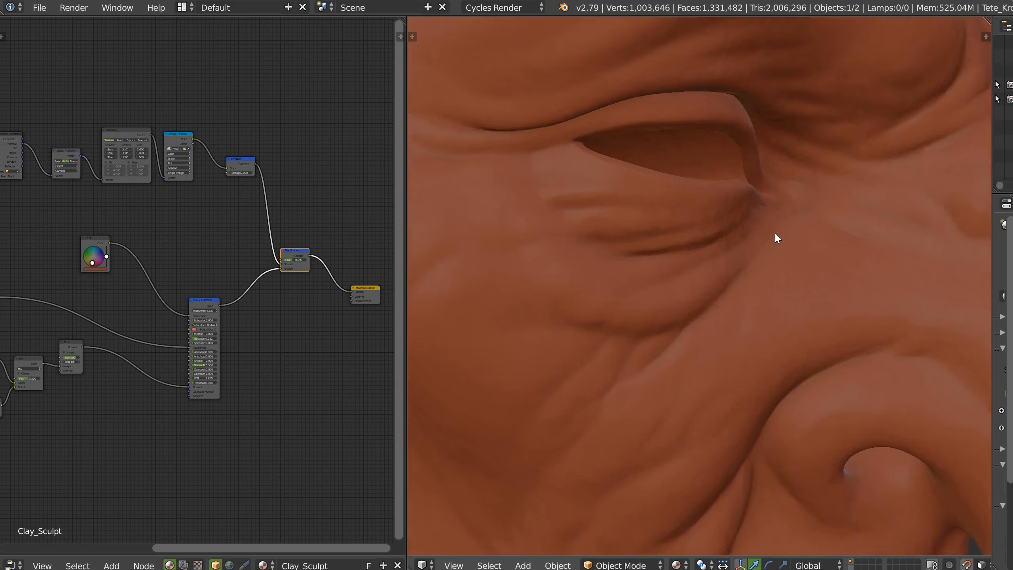
middle_drag(742, 250, 666, 304)
scroll(668, 303, down, 5)
mouse_move(737, 277)
middle_down()
mouse_move(655, 287)
mouse_move(646, 271)
mouse_move(666, 263)
middle_up()
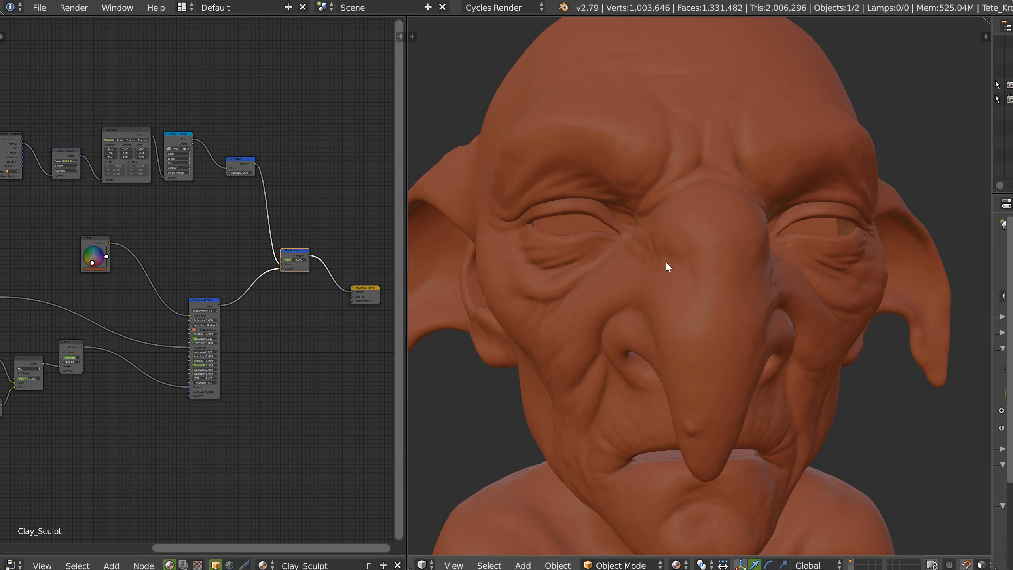
- Turn the viewport's ambient occlusion off and look at the face from the other side
key(z)
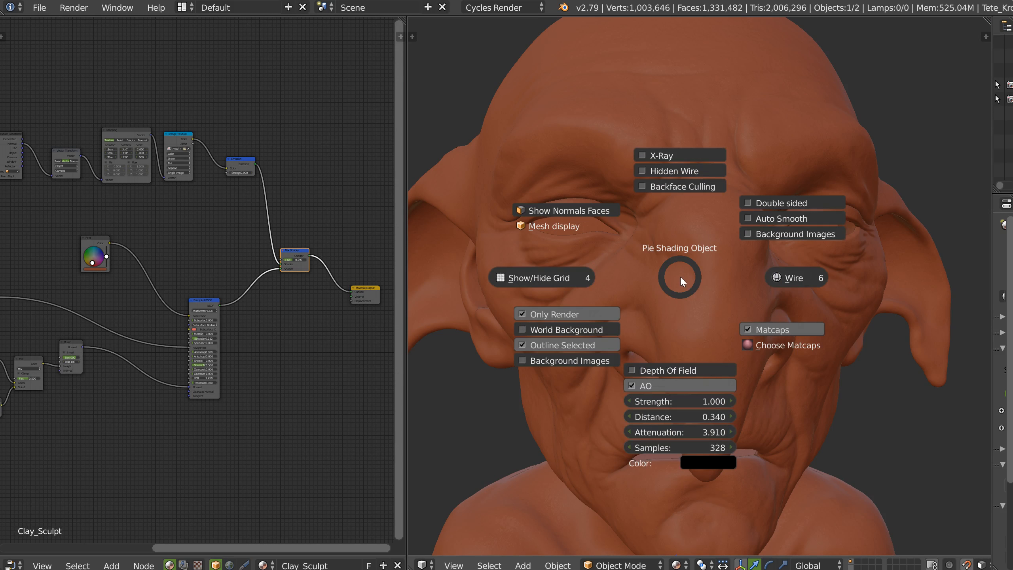
click(634, 386)
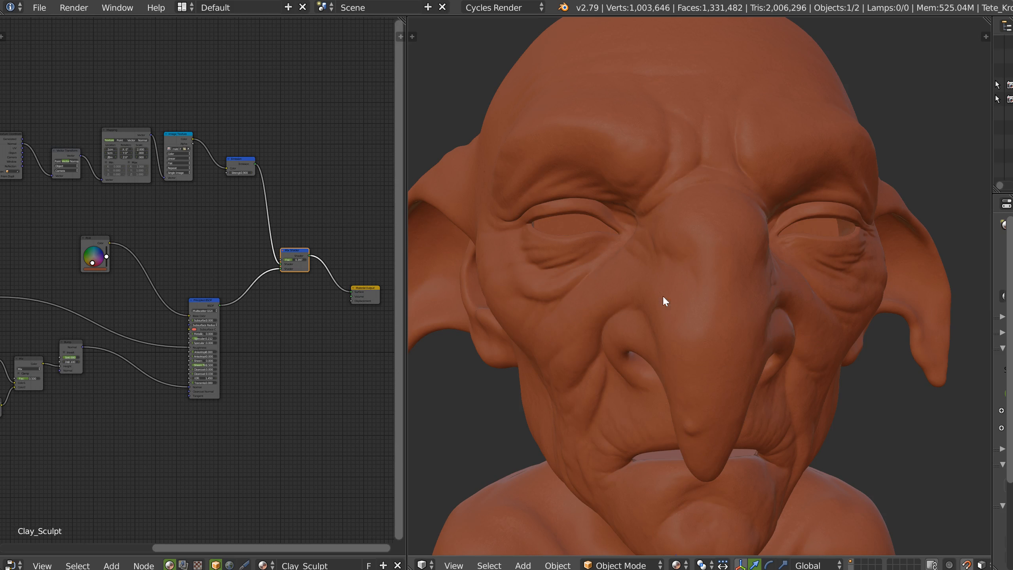
middle_drag(685, 195, 630, 181)
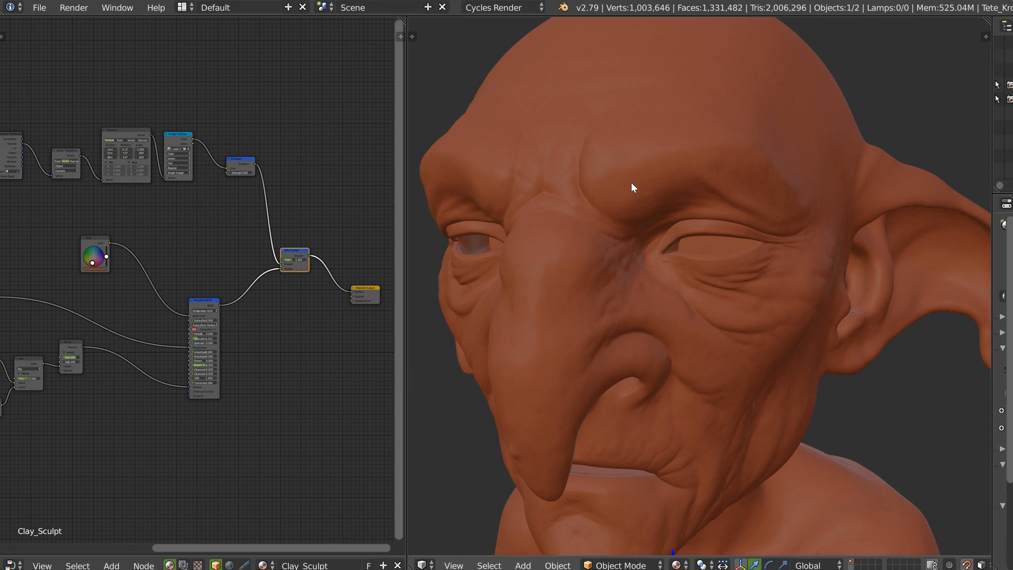
- Preview the matcap Emission shader alone on the head, seen from the front
ctrl+shift+click(240, 165)
key(KP_1)
scroll(654, 279, up, 2)
middle_drag(654, 279, 657, 283)
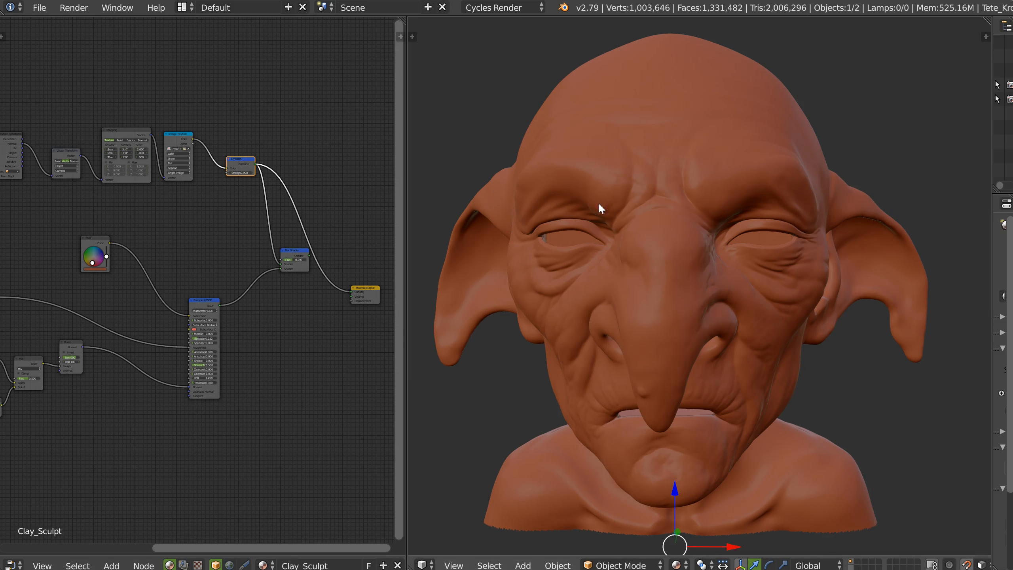
middle_drag(639, 273, 669, 293)
- Switch the viewport repeatedly between Solid and Material shading to compare the built-in matcap with the custom clay matcap
key(z)
click(730, 218)
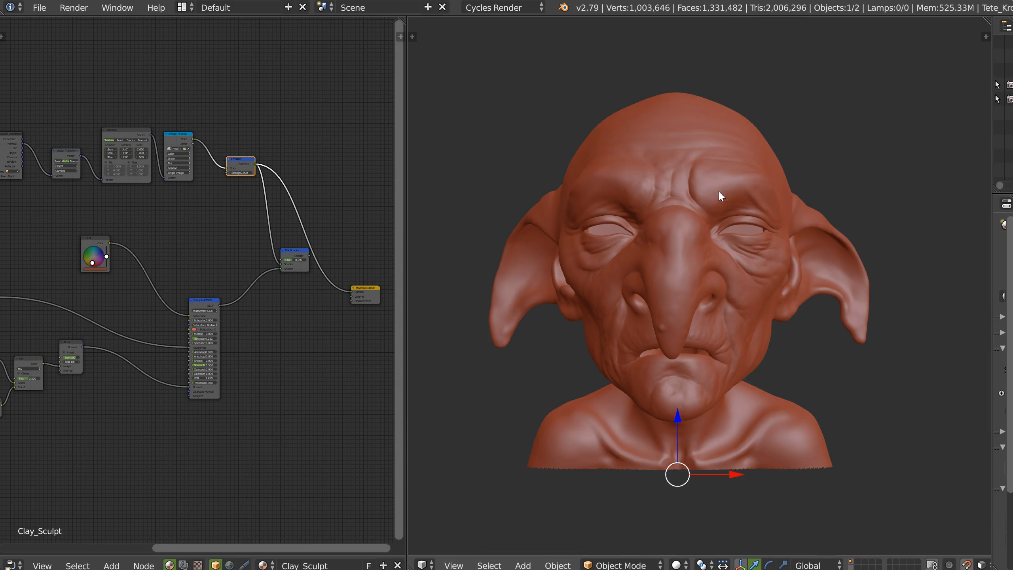
key(z)
click(553, 296)
key(z)
click(616, 318)
key(z)
click(676, 212)
key(z)
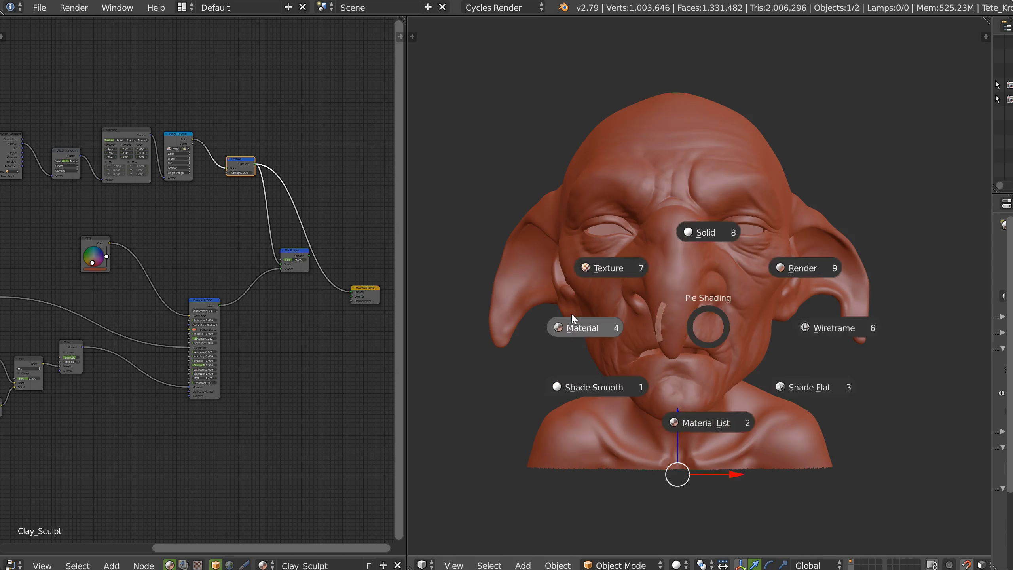
click(603, 317)
mouse_move(643, 319)
middle_down()
mouse_move(648, 274)
mouse_move(657, 276)
middle_up()
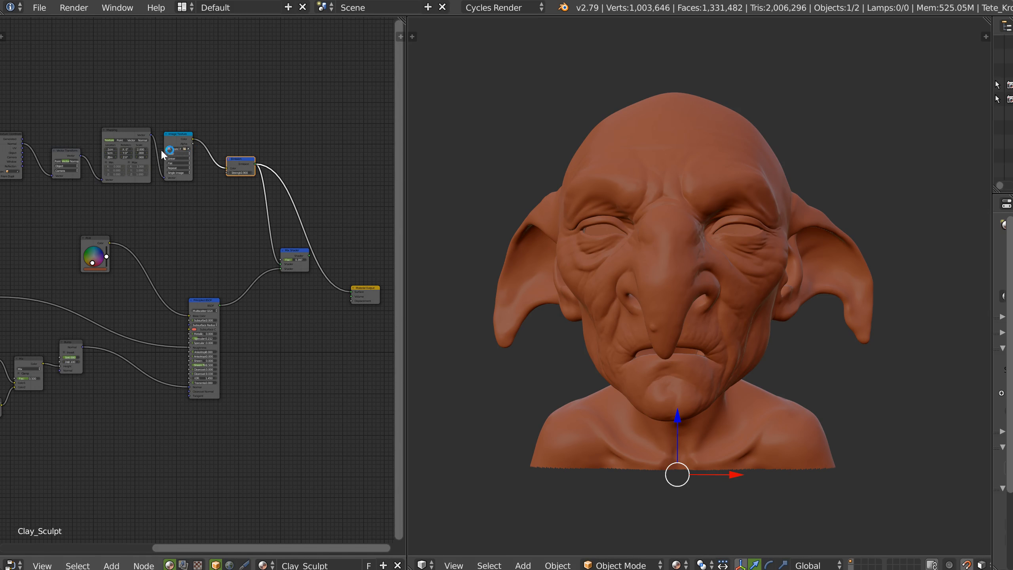
- Insert a Hue/Saturation node between the Image Texture and Emission nodes
scroll(224, 169, up, 3)
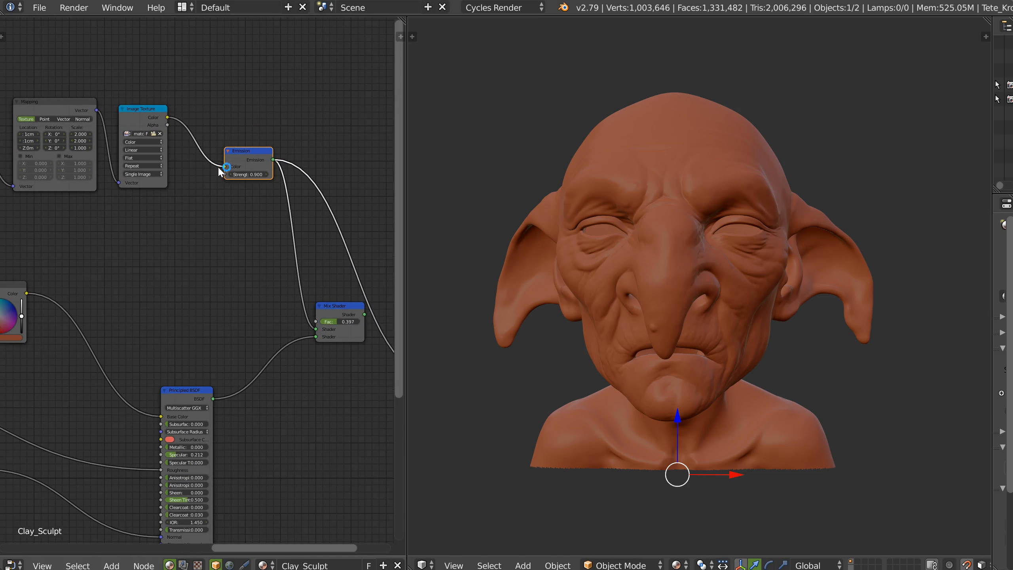
key(shift+a)
mouse_move(203, 195)
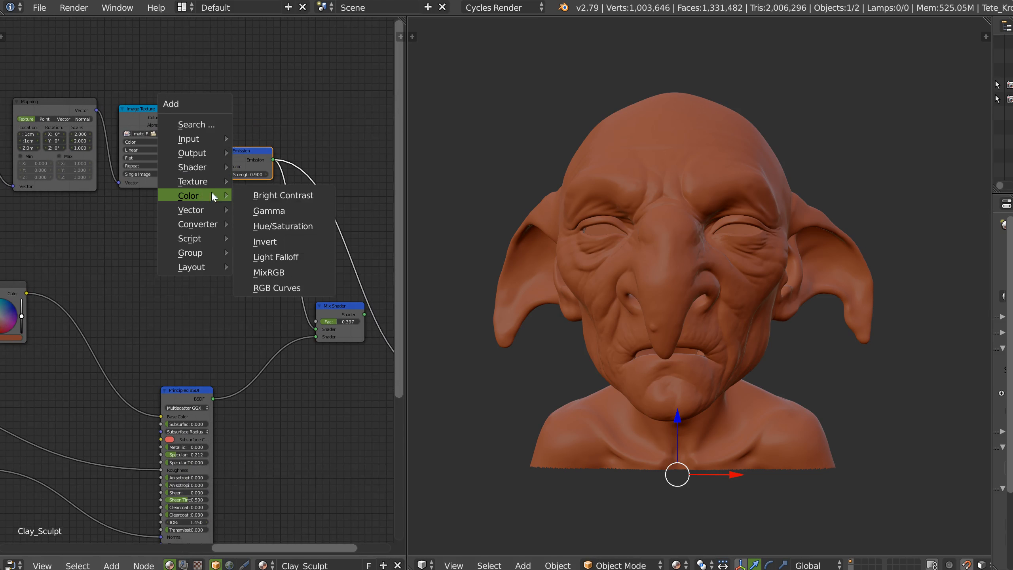
click(278, 225)
click(244, 148)
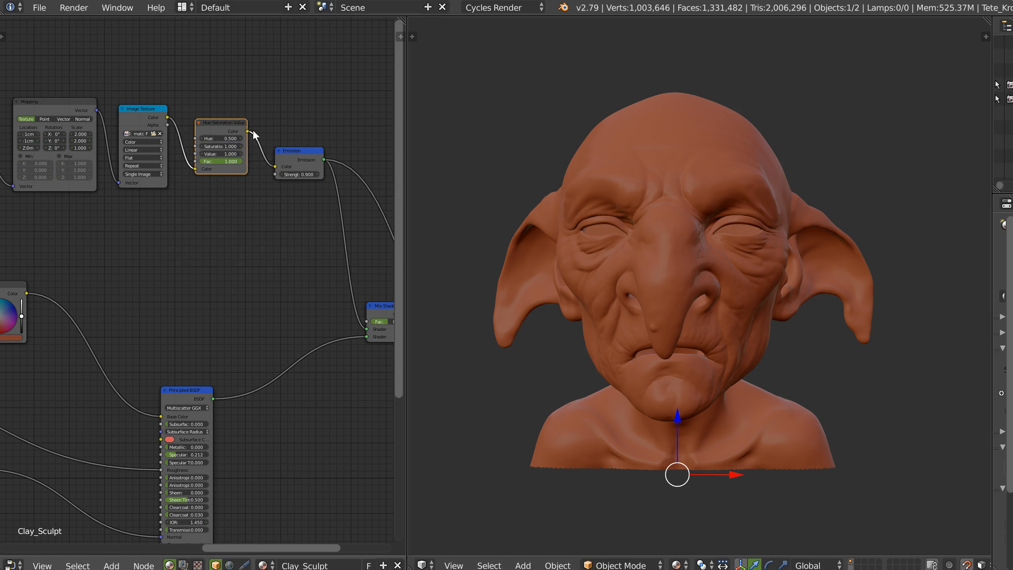
- Try recolouring the matcap with a Hue of 0.1 and a Value of 0.4 in the Hue Saturation Value node
mouse_move(222, 147)
mouse_down()
mouse_move(196, 146)
mouse_move(278, 138)
mouse_move(240, 121)
mouse_up()
scroll(235, 154, up, 4)
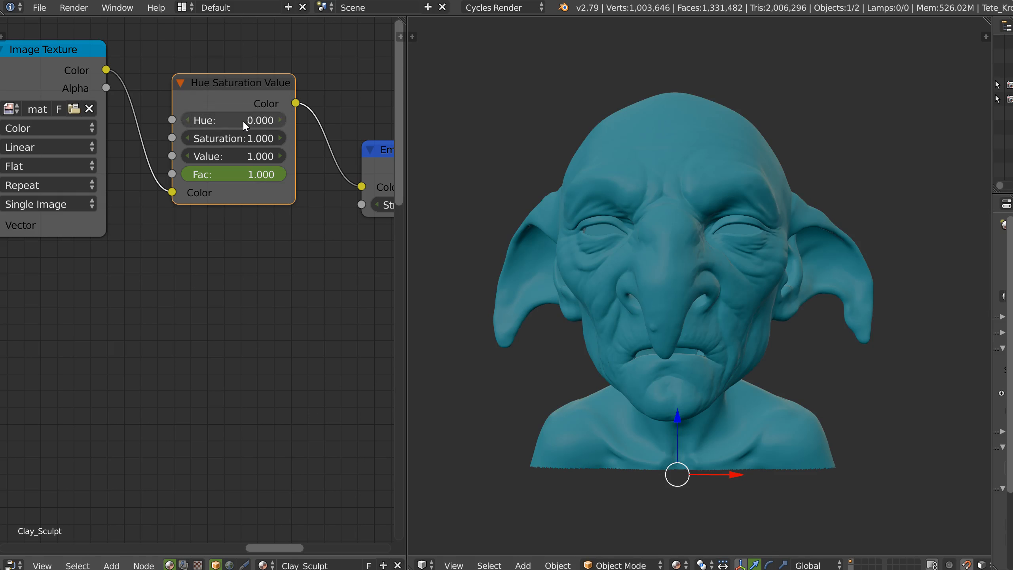
click(187, 154)
click(187, 154)
click(187, 153)
click(186, 153)
click(187, 153)
click(186, 153)
click(281, 121)
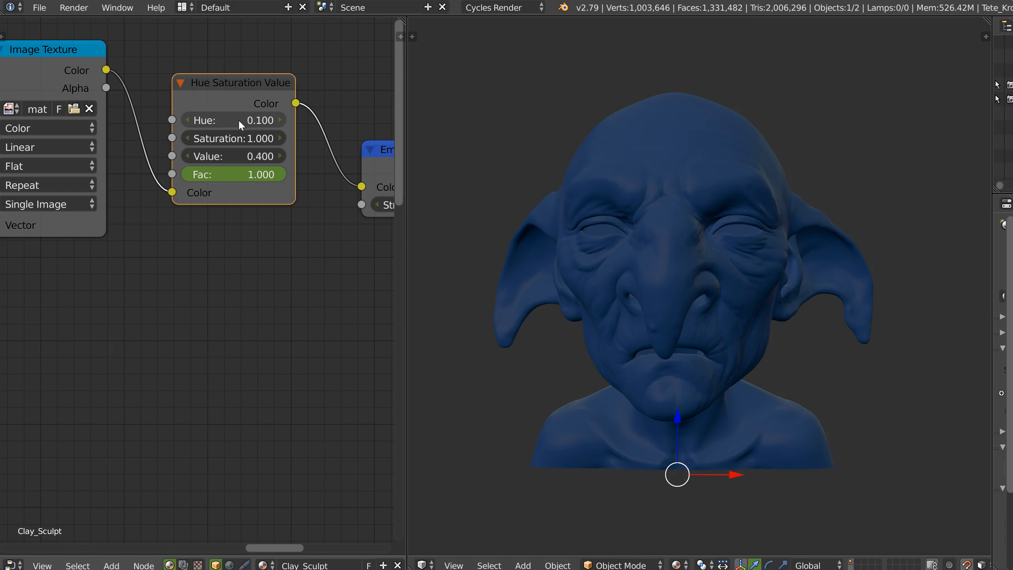
- Set the matcap's Hue to 0.21 and Value to 0.93, and inspect the head from the side
drag(225, 124, 245, 122)
drag(220, 160, 247, 157)
drag(229, 117, 214, 114)
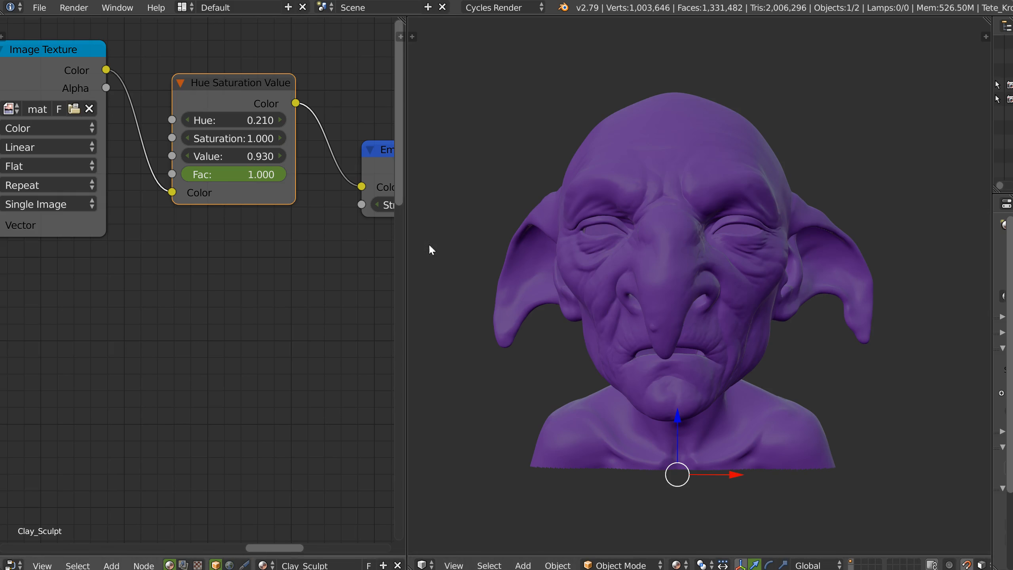
middle_drag(676, 224, 680, 227)
scroll(740, 228, up, 4)
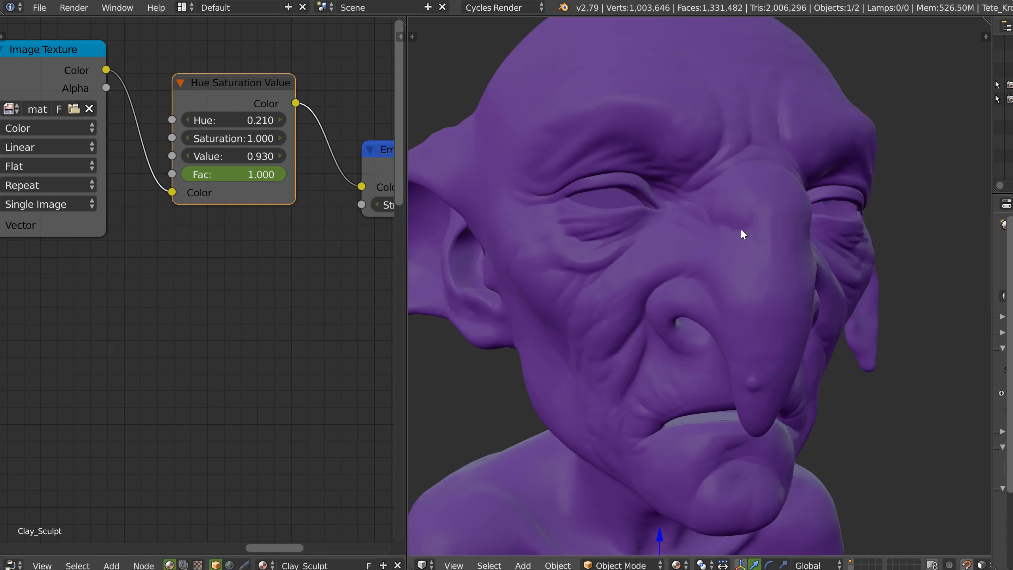
mouse_move(745, 235)
middle_down()
mouse_move(790, 229)
mouse_move(750, 234)
middle_up()
scroll(790, 228, up, 2)
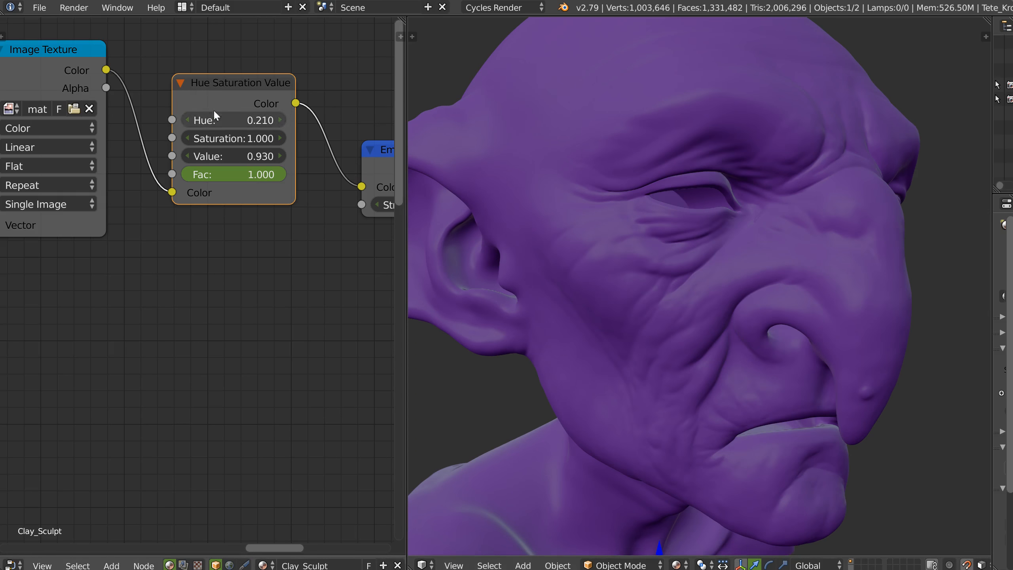
- Set the Hue Saturation Value node's Hue to 0.1 and Value to 1.36
ctrl+scroll(236, 120, down, 8)
ctrl+scroll(233, 120, up, 2)
ctrl+scroll(231, 119, down, 5)
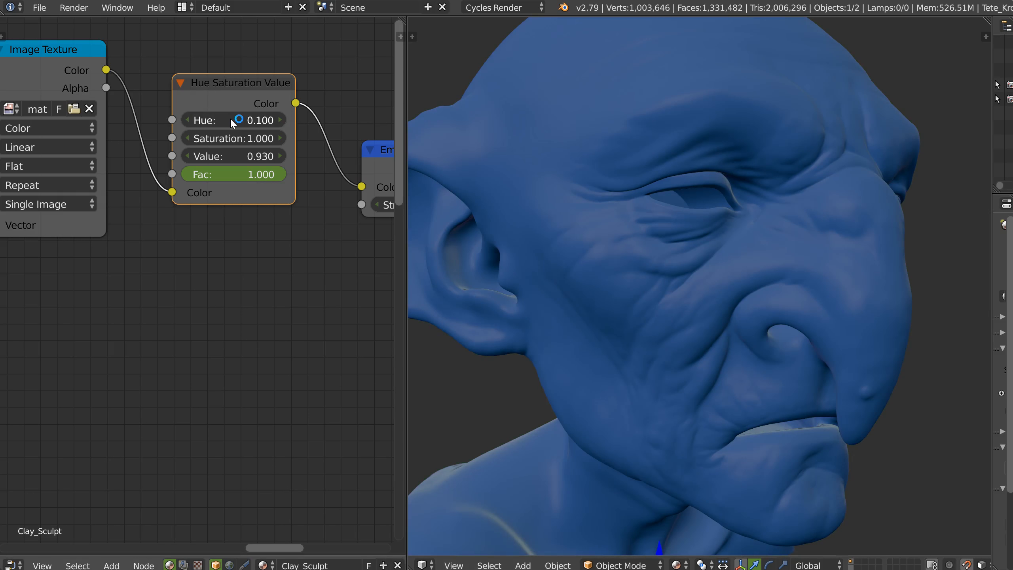
ctrl+scroll(246, 161, up, 20)
ctrl+scroll(255, 158, down, 6)
- Mute the Hue Saturation Value node and bring the whole head into view
middle_drag(577, 208, 603, 227)
scroll(603, 227, down, 4)
middle_drag(579, 265, 637, 258)
key(m)
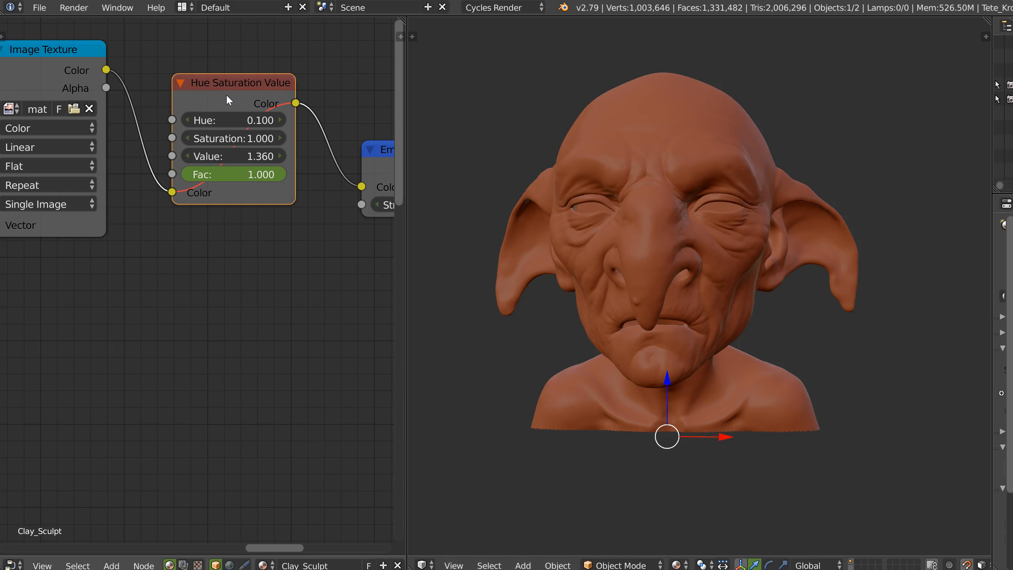
- Examine the head with the original clay matcap colour from slightly different front angles
scroll(638, 195, up, 2)
middle_drag(647, 188, 631, 209)
ctrl+scroll(315, 231, down, 1)
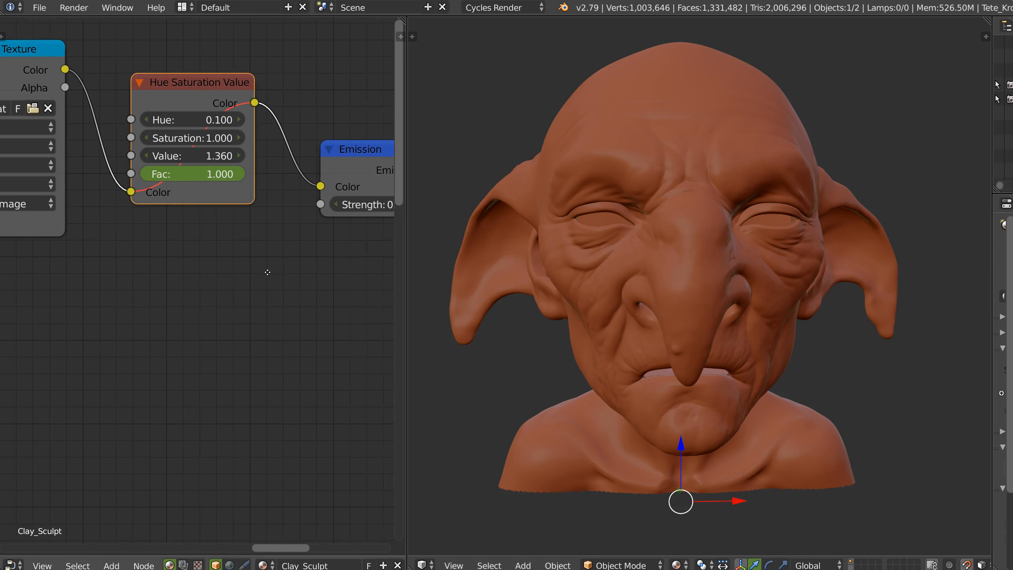
scroll(291, 252, down, 5)
ctrl+scroll(278, 276, down, 5)
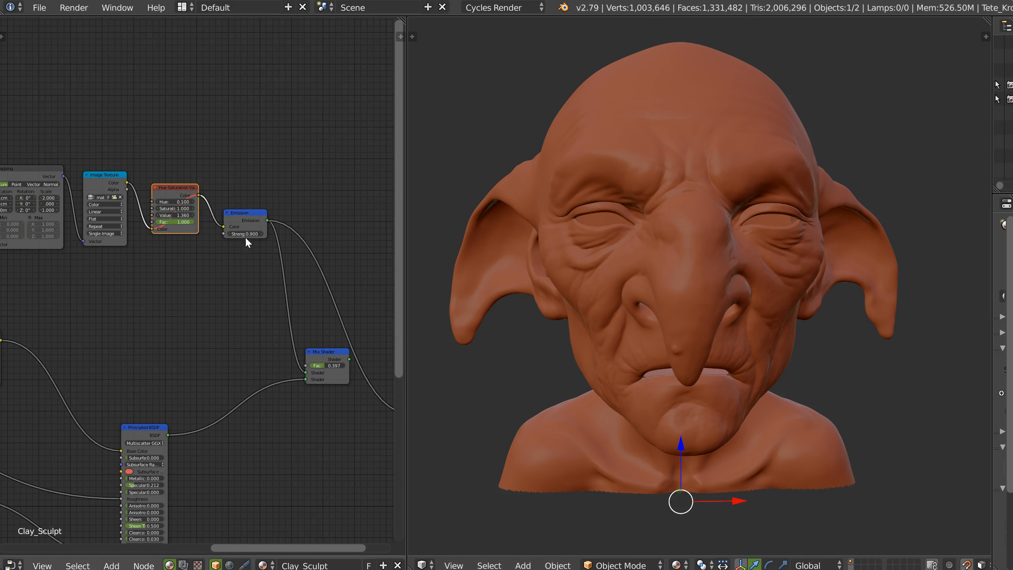
middle_drag(711, 293, 678, 294)
scroll(672, 306, up, 1)
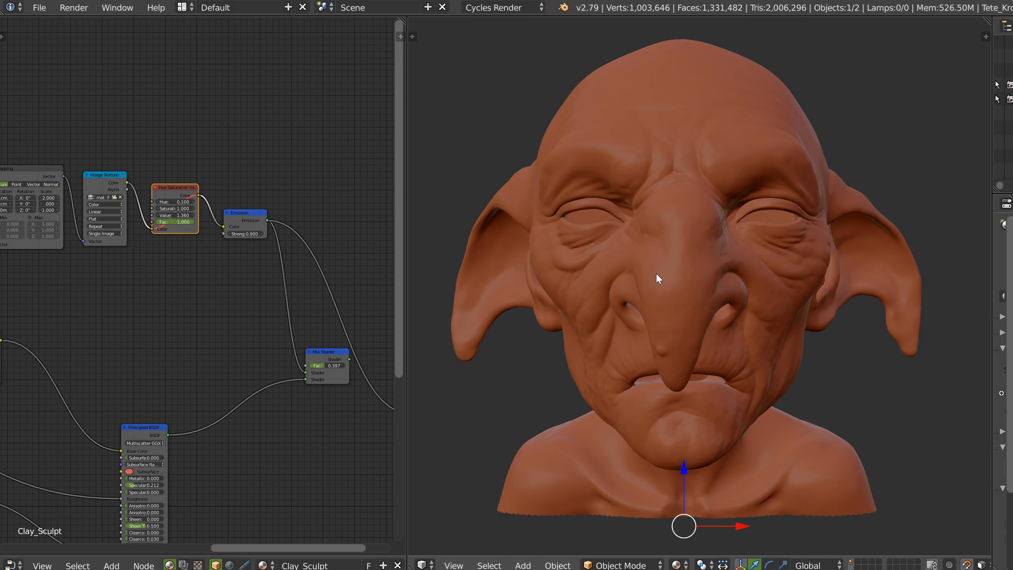
middle_drag(677, 270, 699, 262)
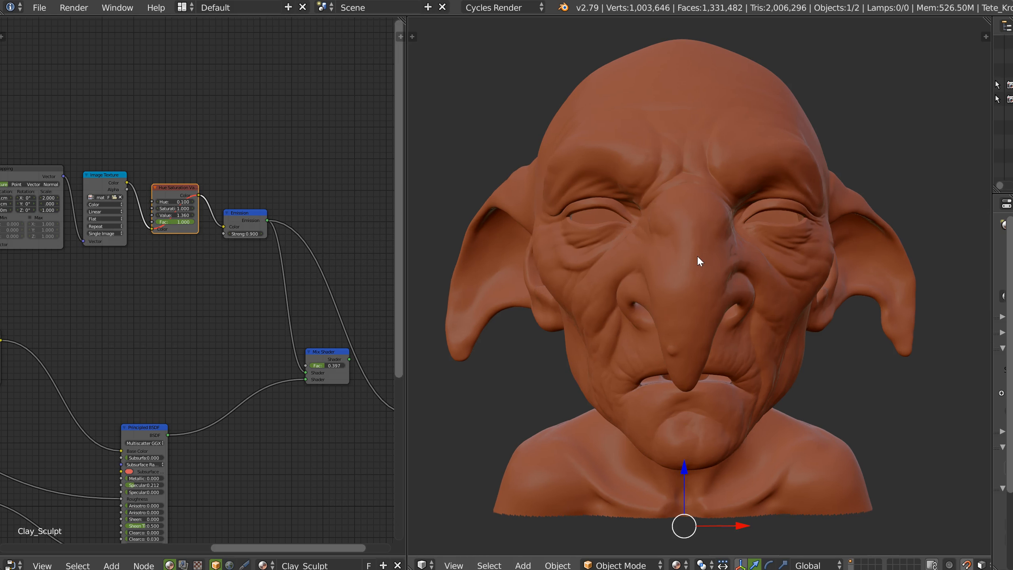
middle_drag(763, 251, 743, 260)
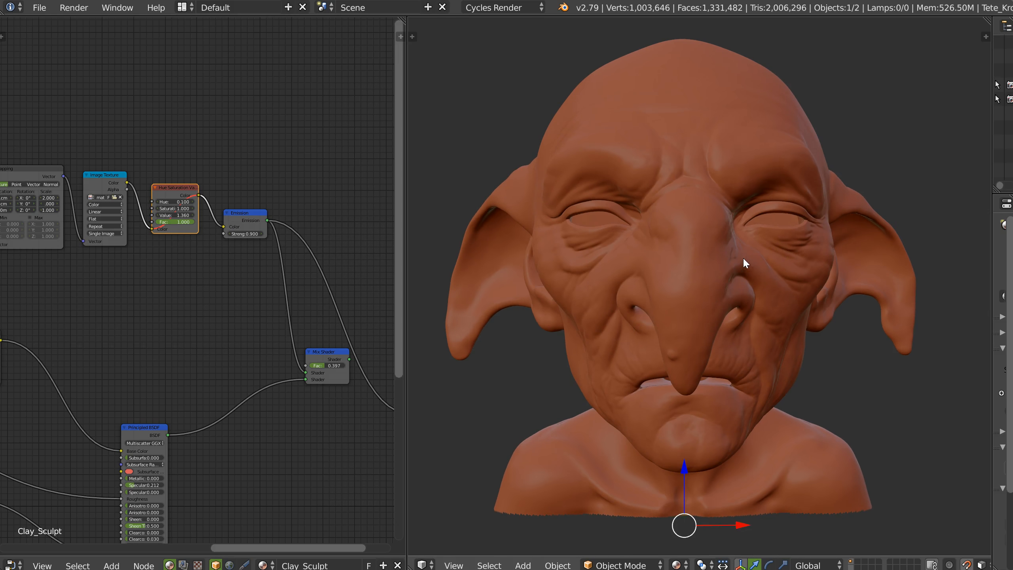